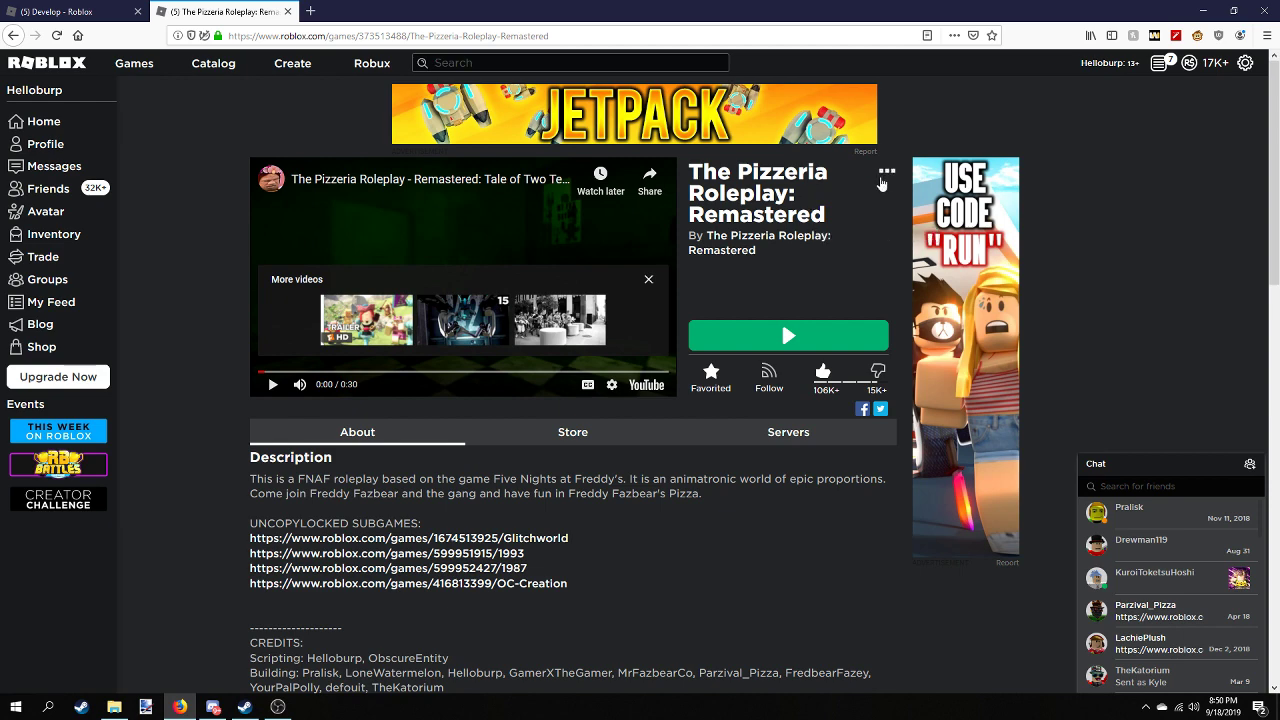
# Open the uncopylocked 1993 subgame link from the game description in a new tab and switch to that tab
pyautogui.scroll(-3, 724, 297)
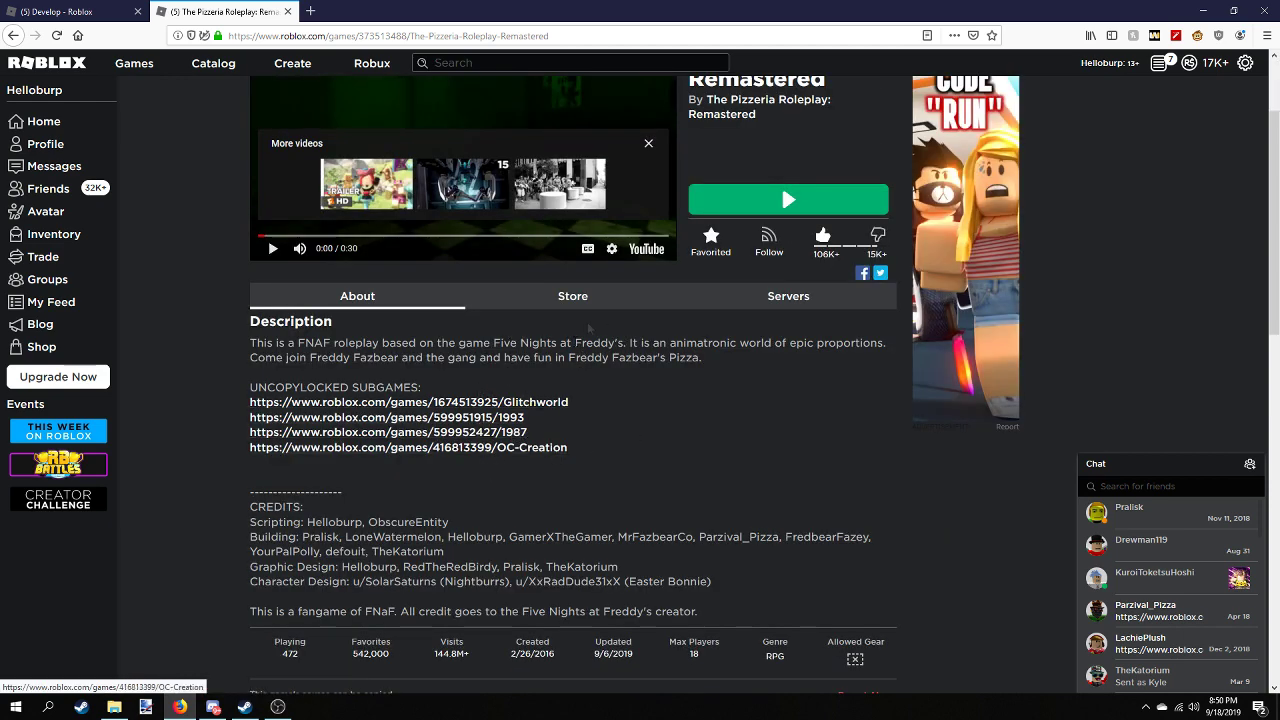
pyautogui.scroll(3, 680, 290)
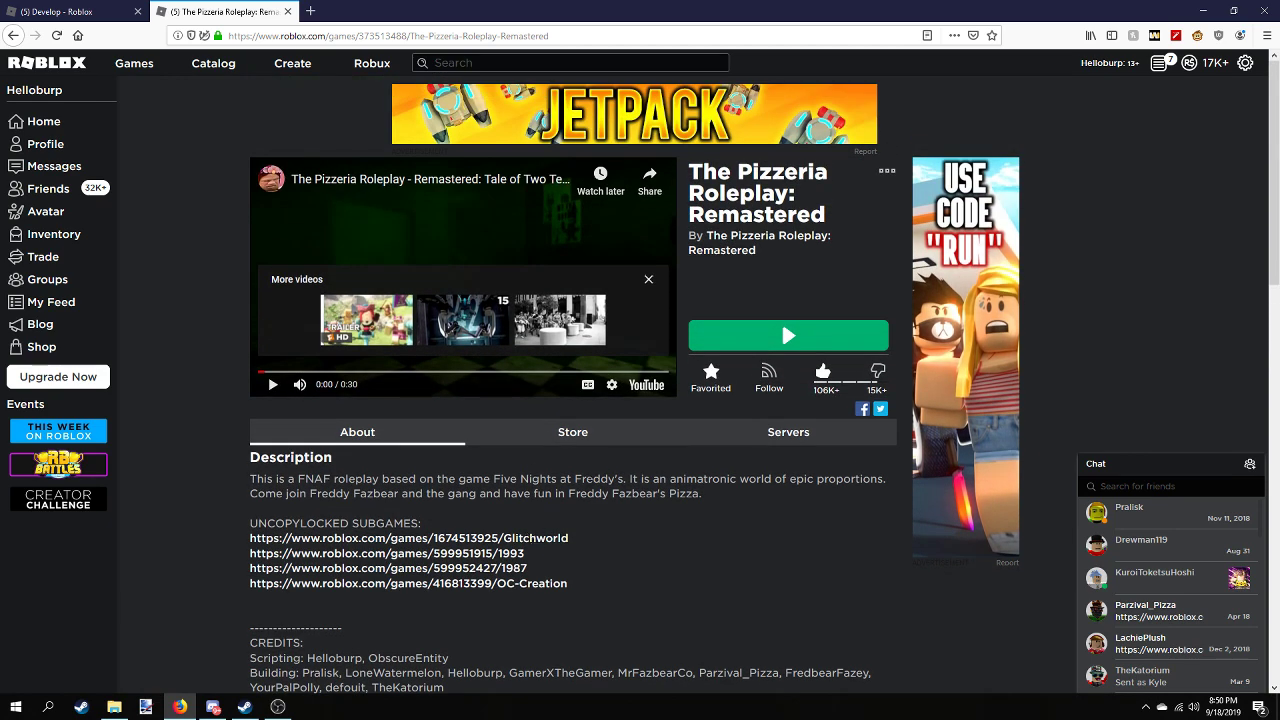
pyautogui.scroll(-1, 460, 300)
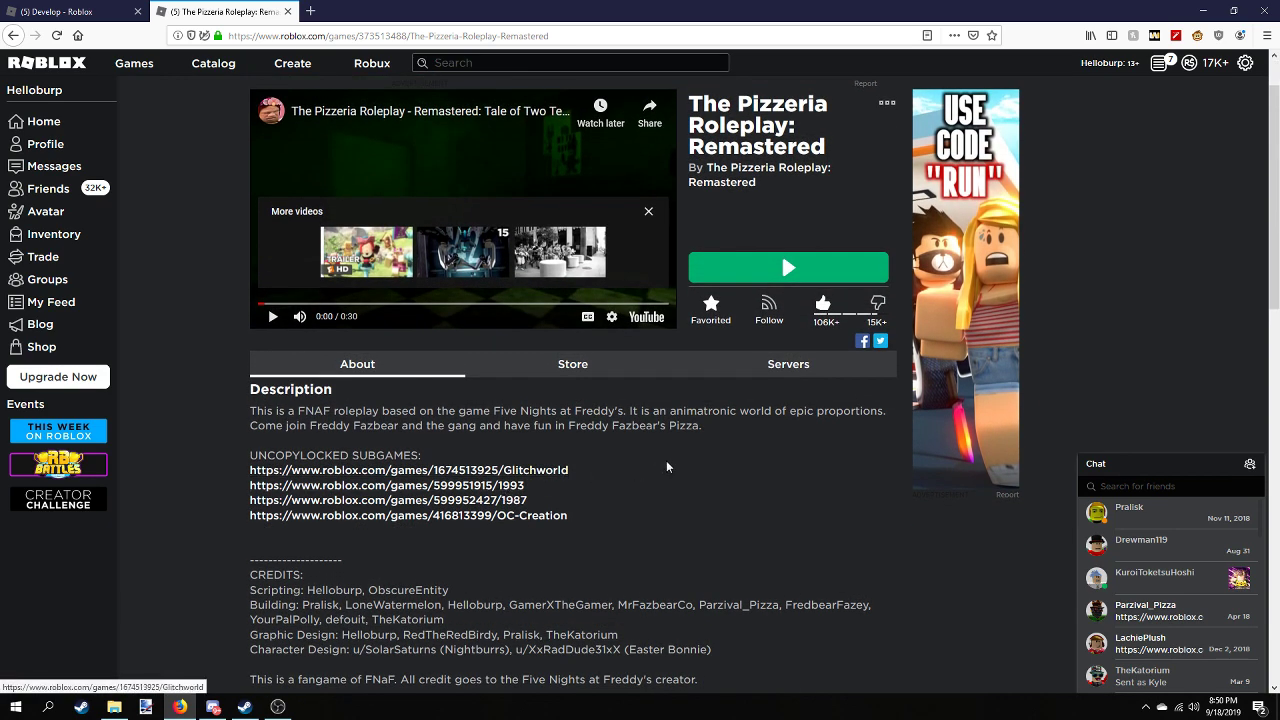
pyautogui.scroll(1, 460, 300)
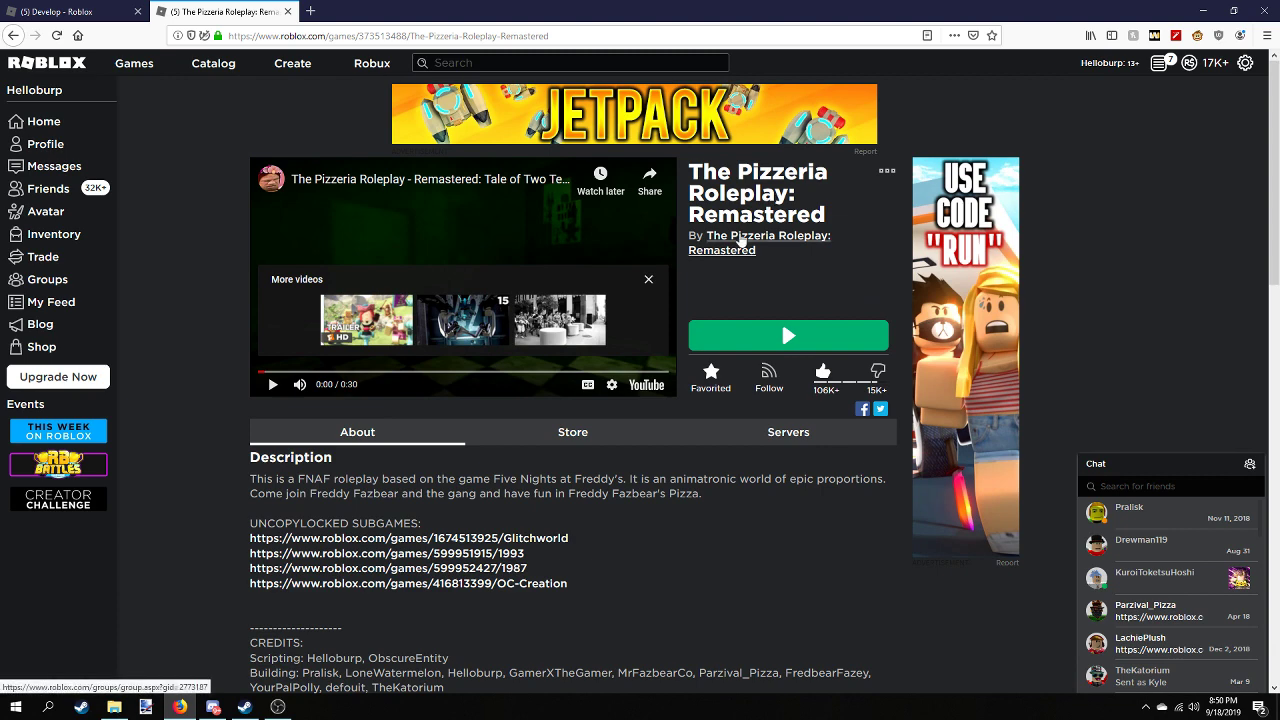
pyautogui.scroll(-4, 700, 238)
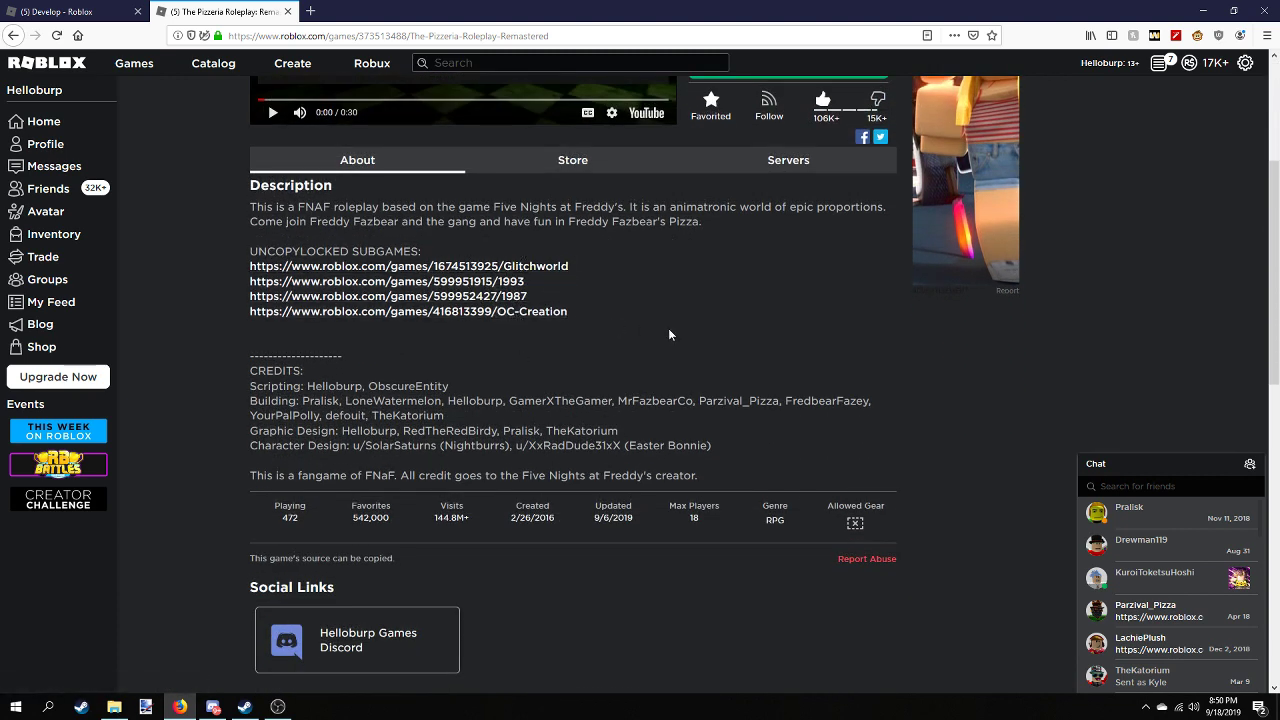
pyautogui.rightClick(488, 282)
pyautogui.click(537, 293)
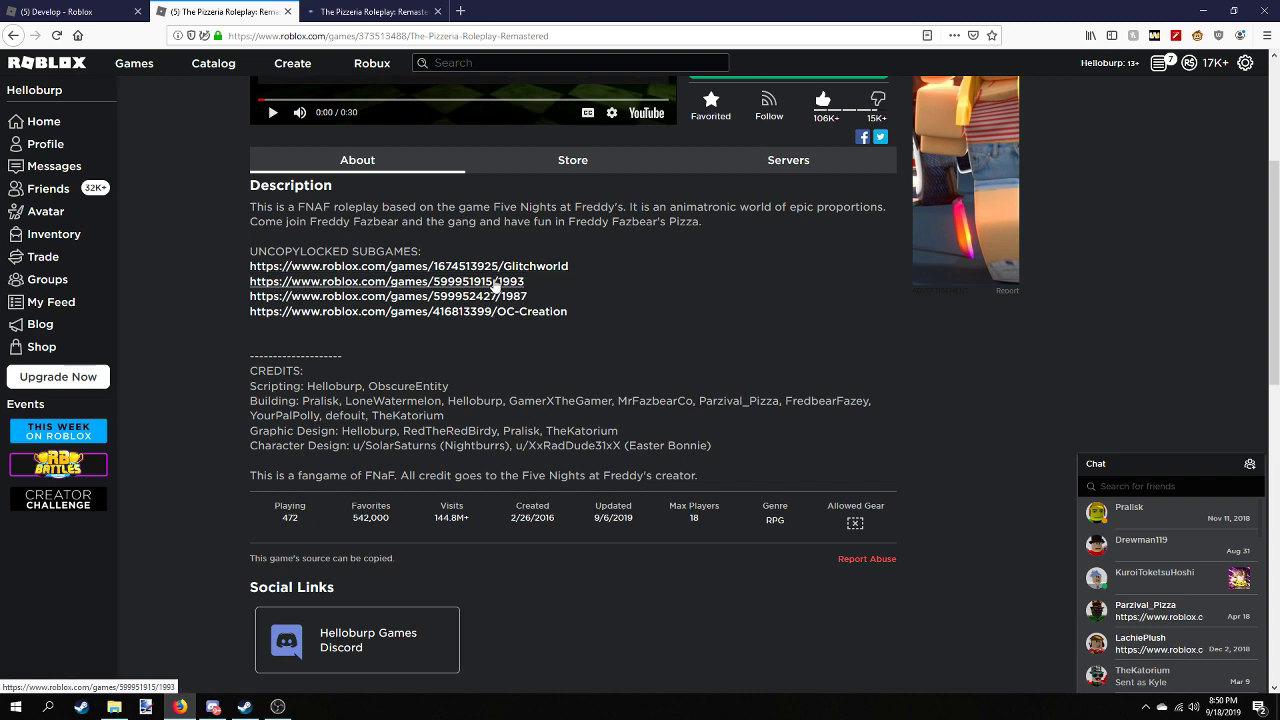
pyautogui.click(367, 12)
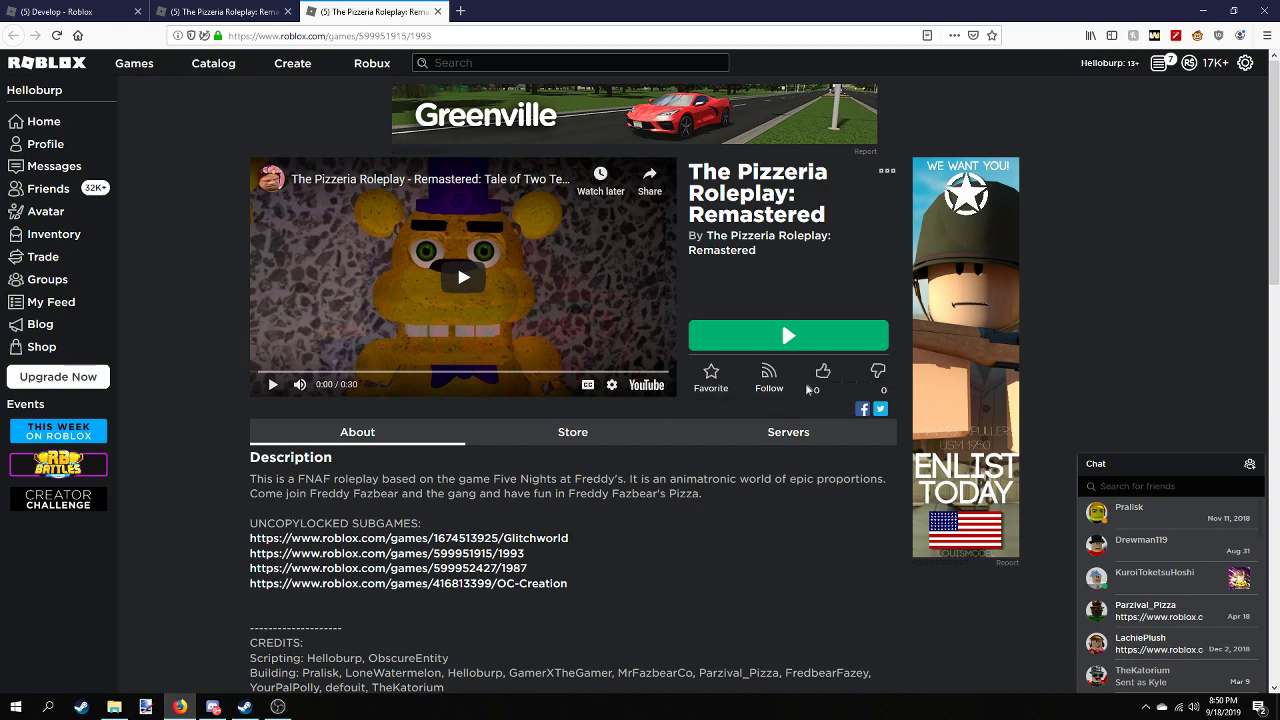
# Check the 1993 subgame's page and open the place for editing in Roblox Studio
pyautogui.scroll(-5, 800, 391)
pyautogui.scroll(5, 800, 391)
pyautogui.doubleClick(383, 35)
pyautogui.click(270, 11)
pyautogui.click(366, 11)
pyautogui.click(885, 175)
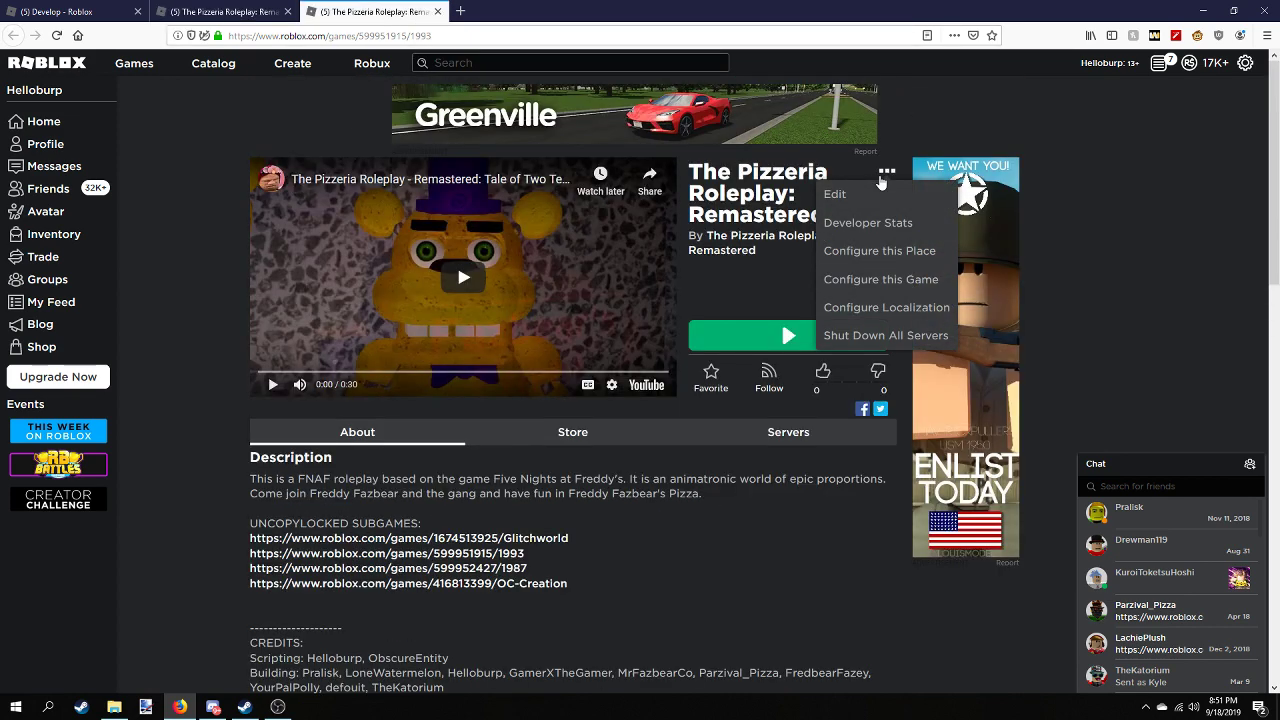
pyautogui.click(906, 194)
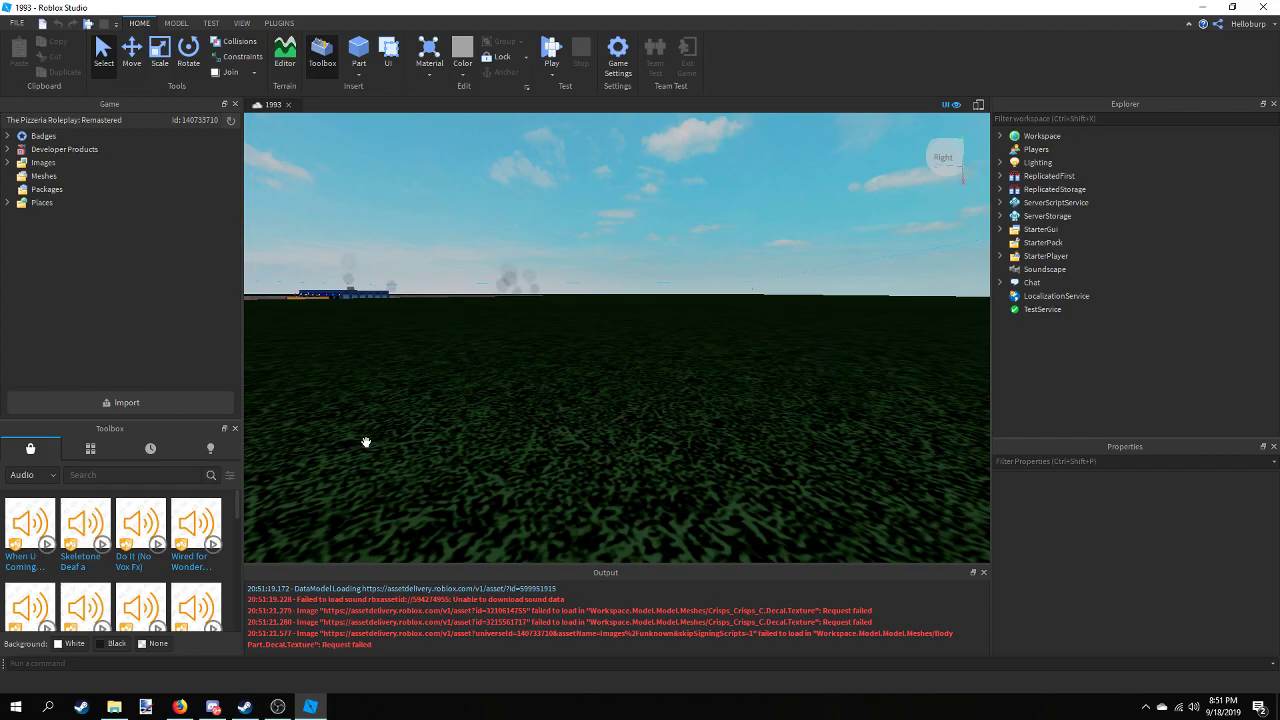
pyautogui.click(180, 707)
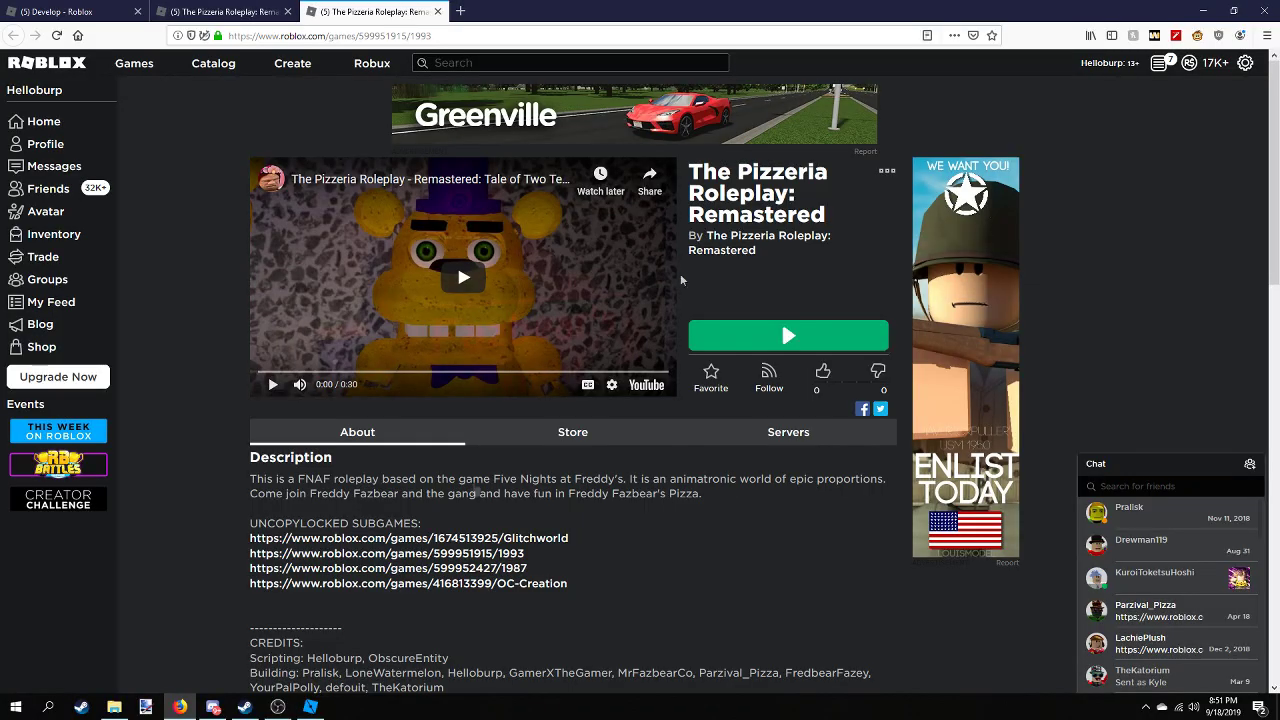
pyautogui.click(310, 707)
pyautogui.click(12, 24)
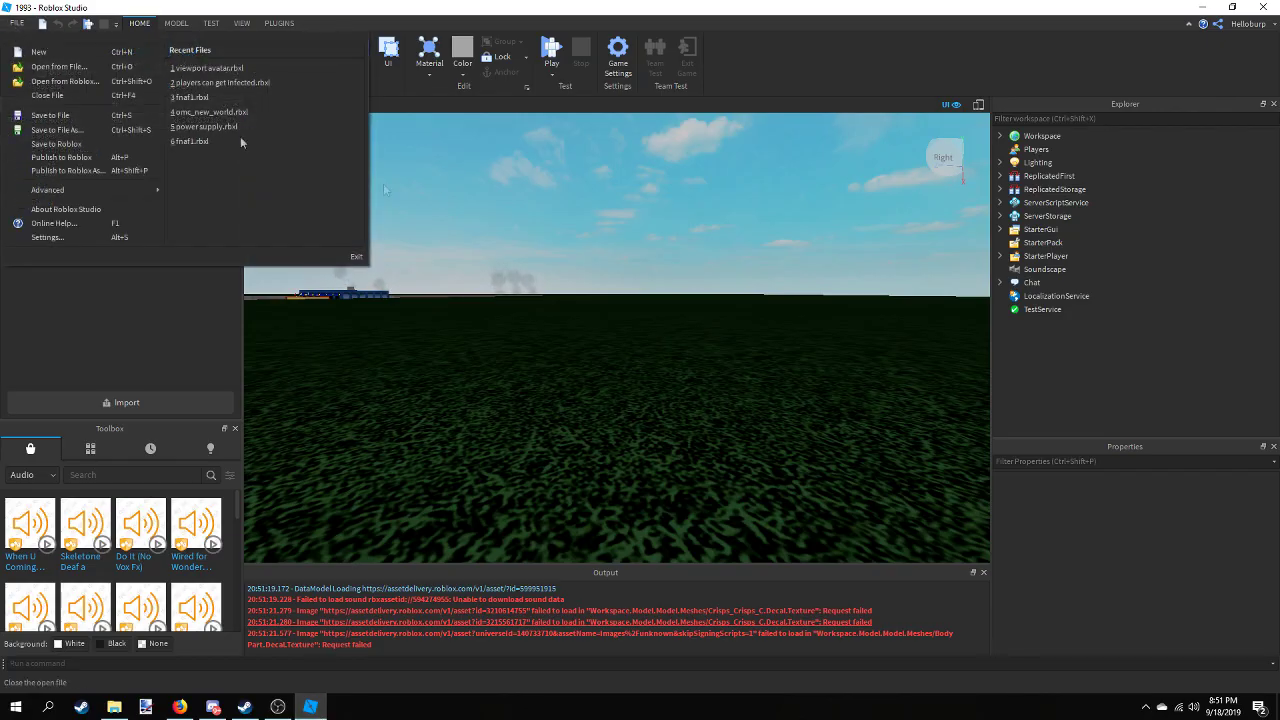
pyautogui.click(562, 187)
pyautogui.hotkey('alt', 'Tab')
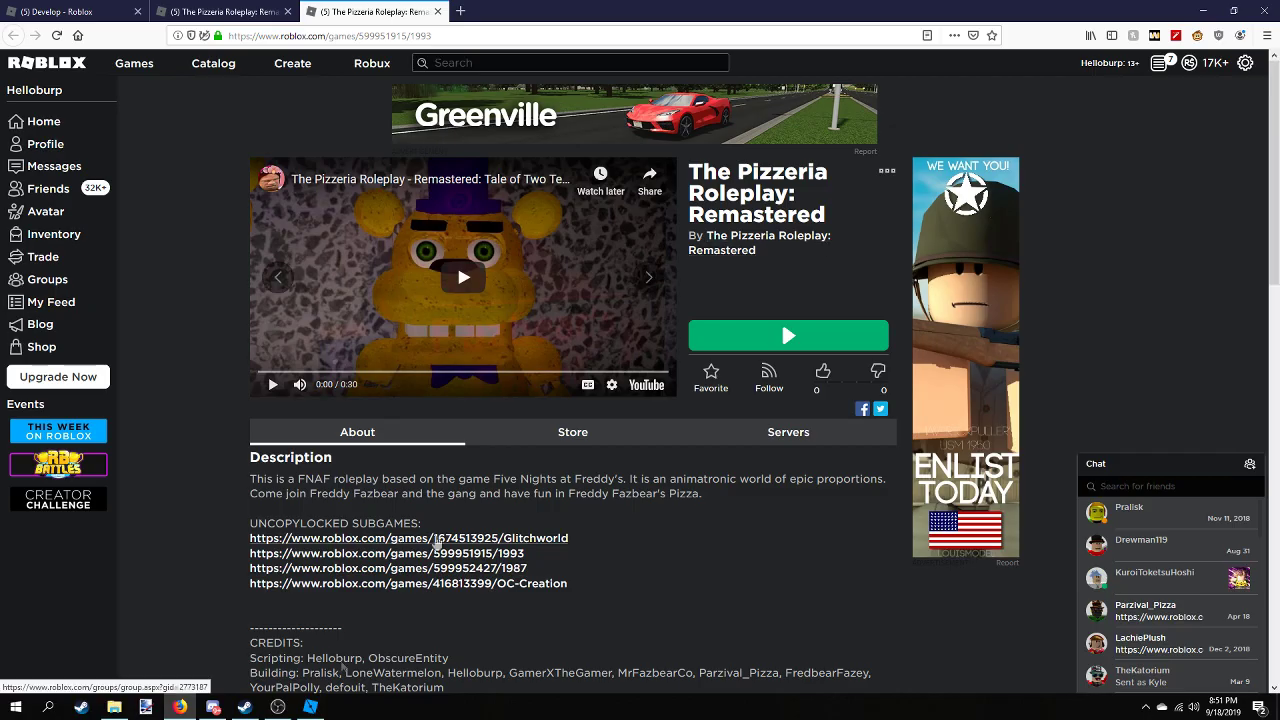
pyautogui.hotkey('alt', 'Tab')
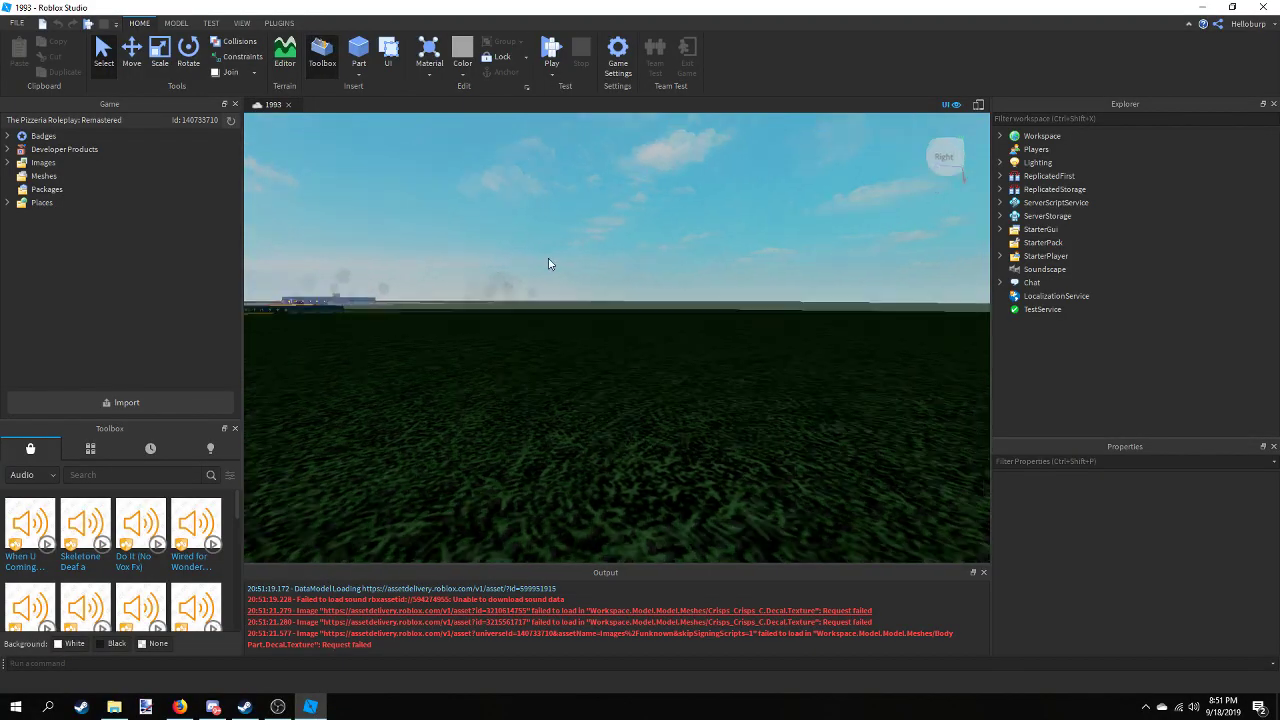
pyautogui.press('w')
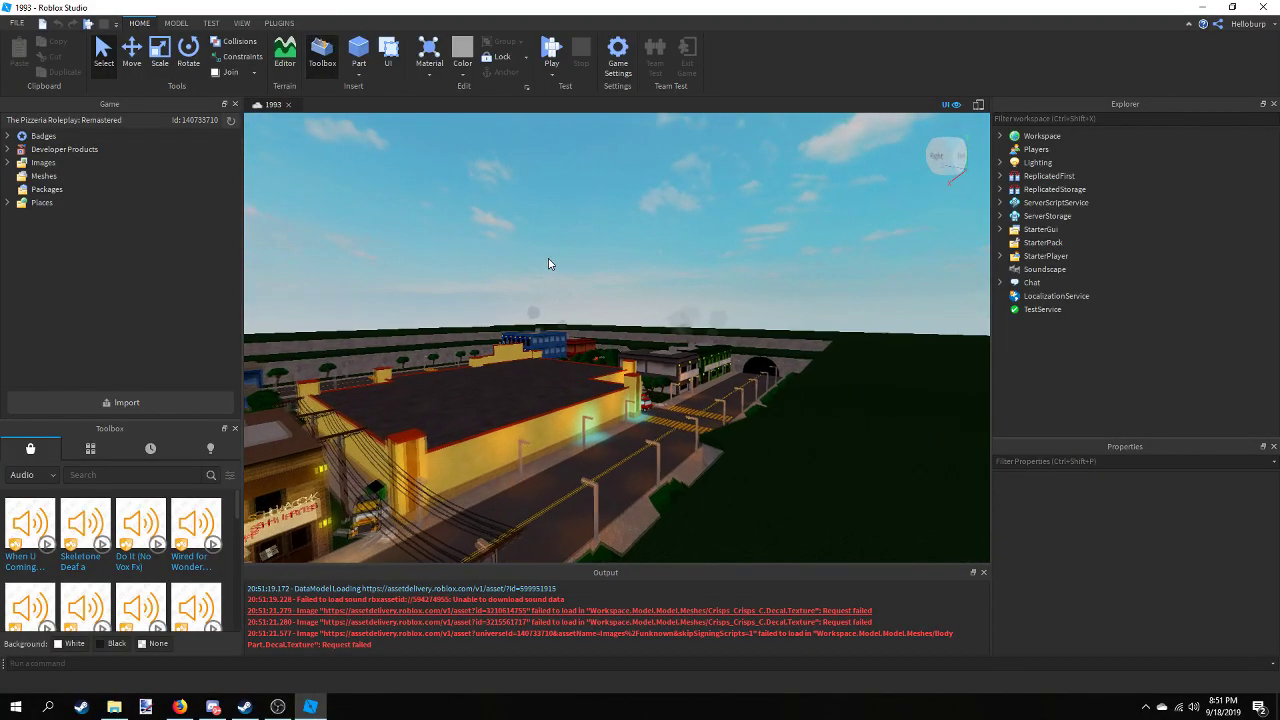
pyautogui.moveTo(548, 258); pyautogui.dragTo(575, 264, button='right')
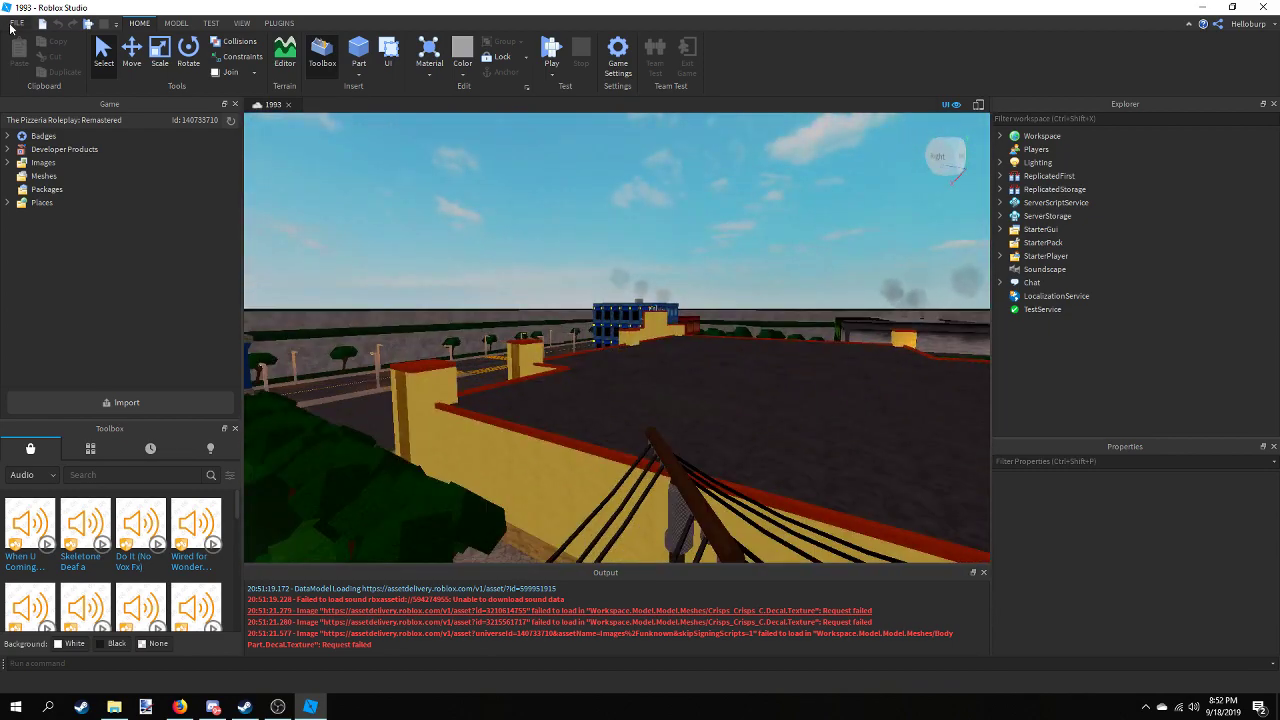
# Start publishing the 1993 place to Roblox as a new place under your own places, named "Modding tutorial"
pyautogui.click(14, 23)
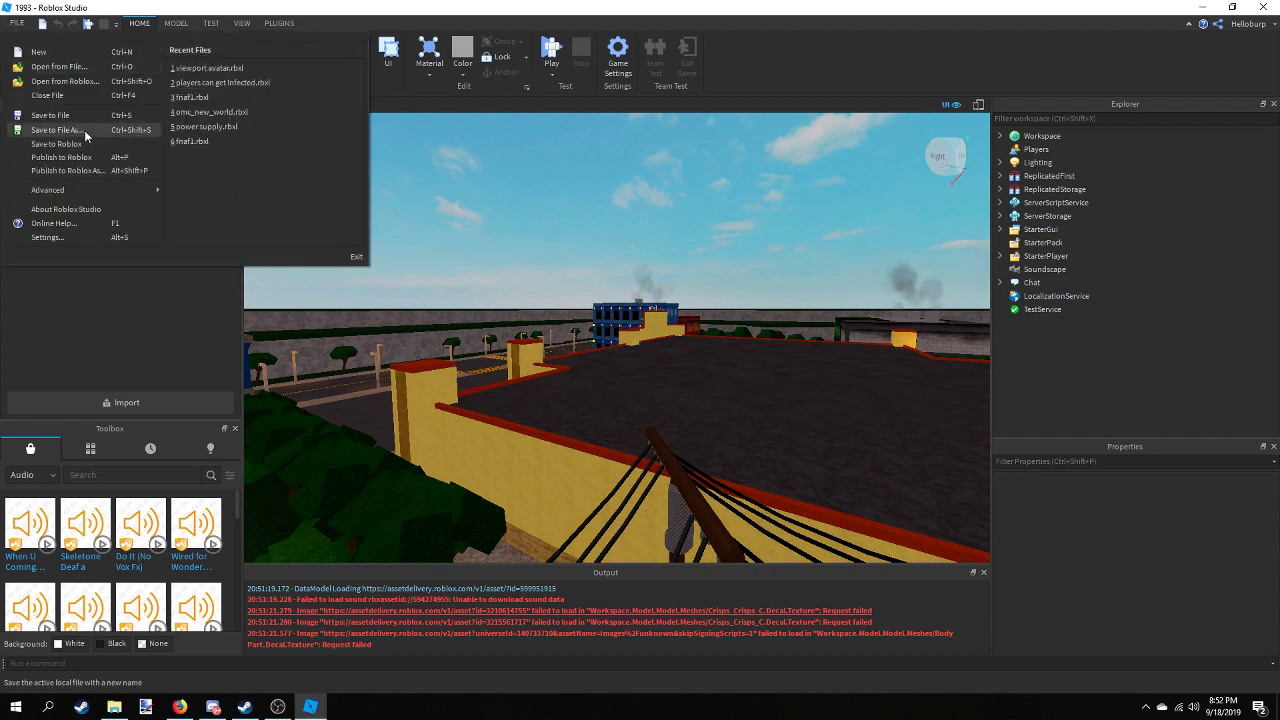
pyautogui.click(86, 172)
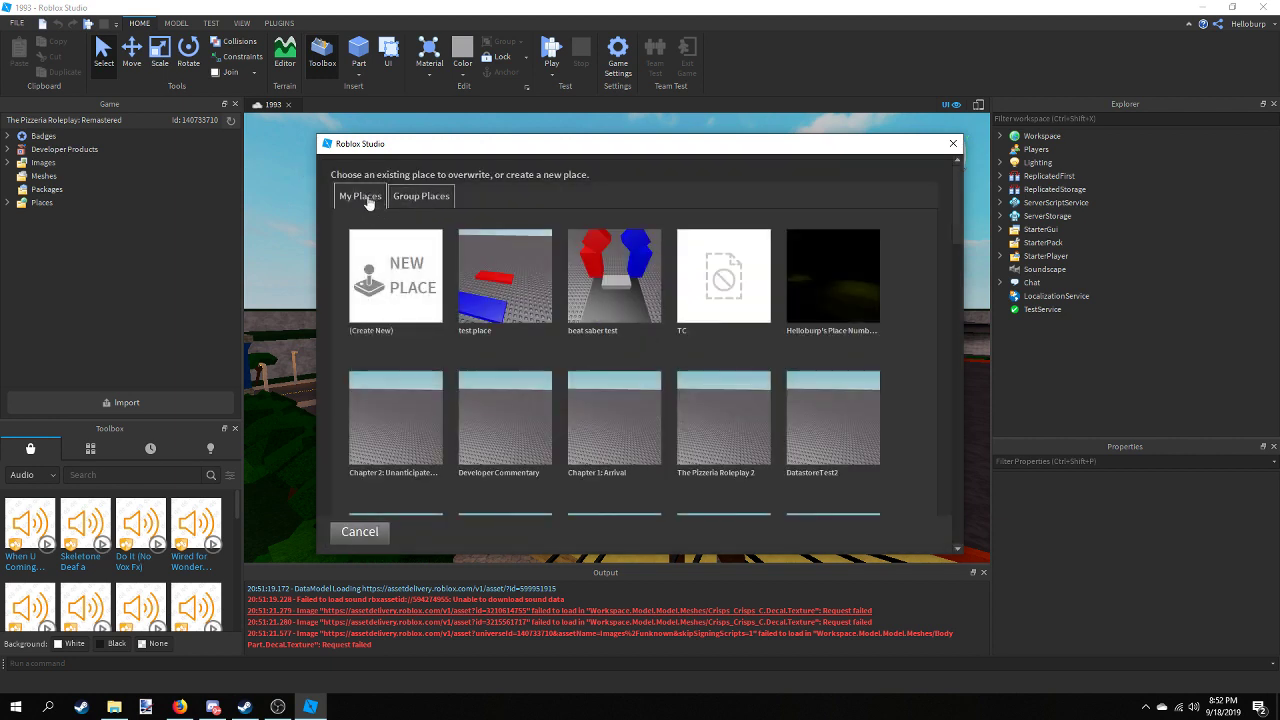
pyautogui.click(422, 198)
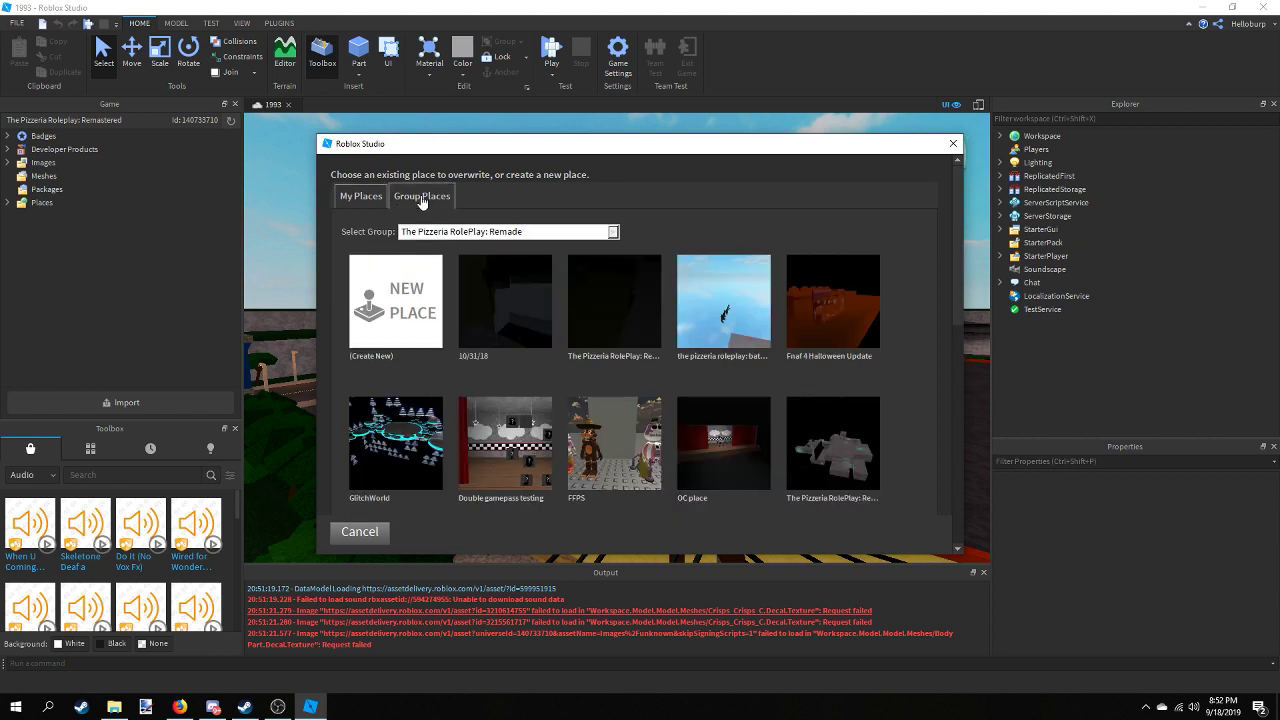
pyautogui.click(364, 200)
pyautogui.click(418, 290)
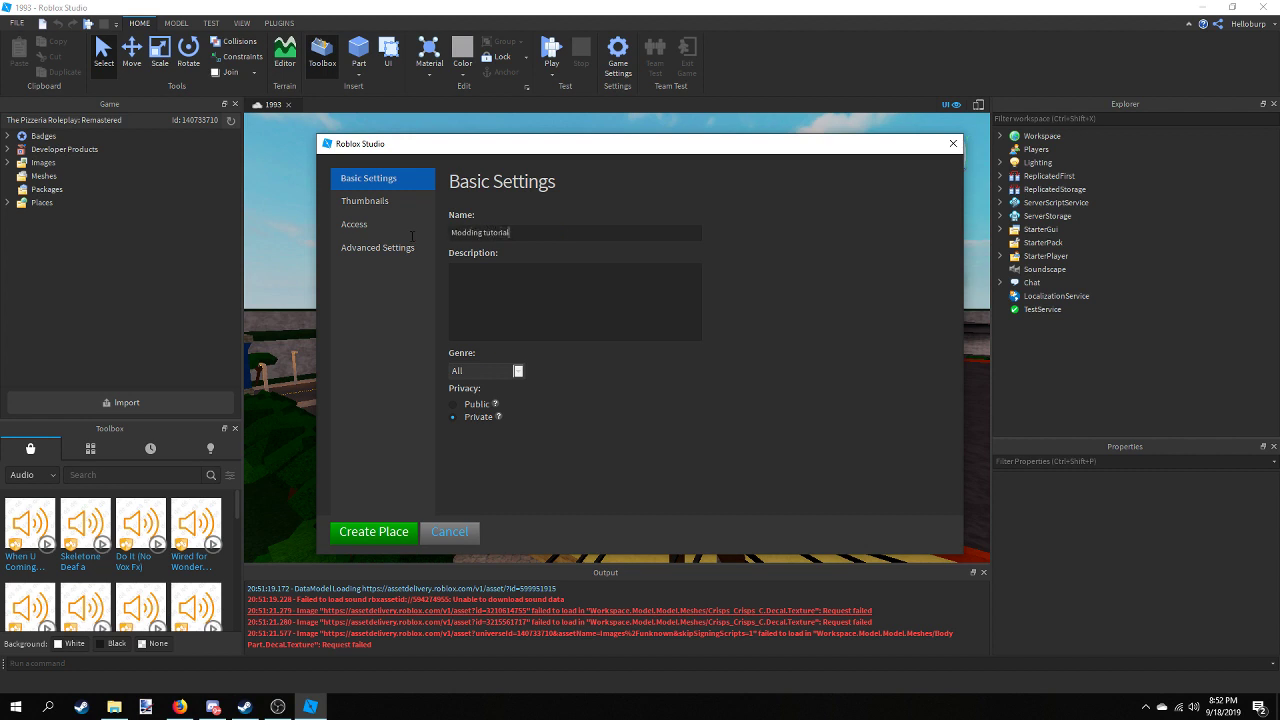
# Review the access and thumbnail settings, set the new place's privacy to Public, create it and close the dialog
pyautogui.click(389, 226)
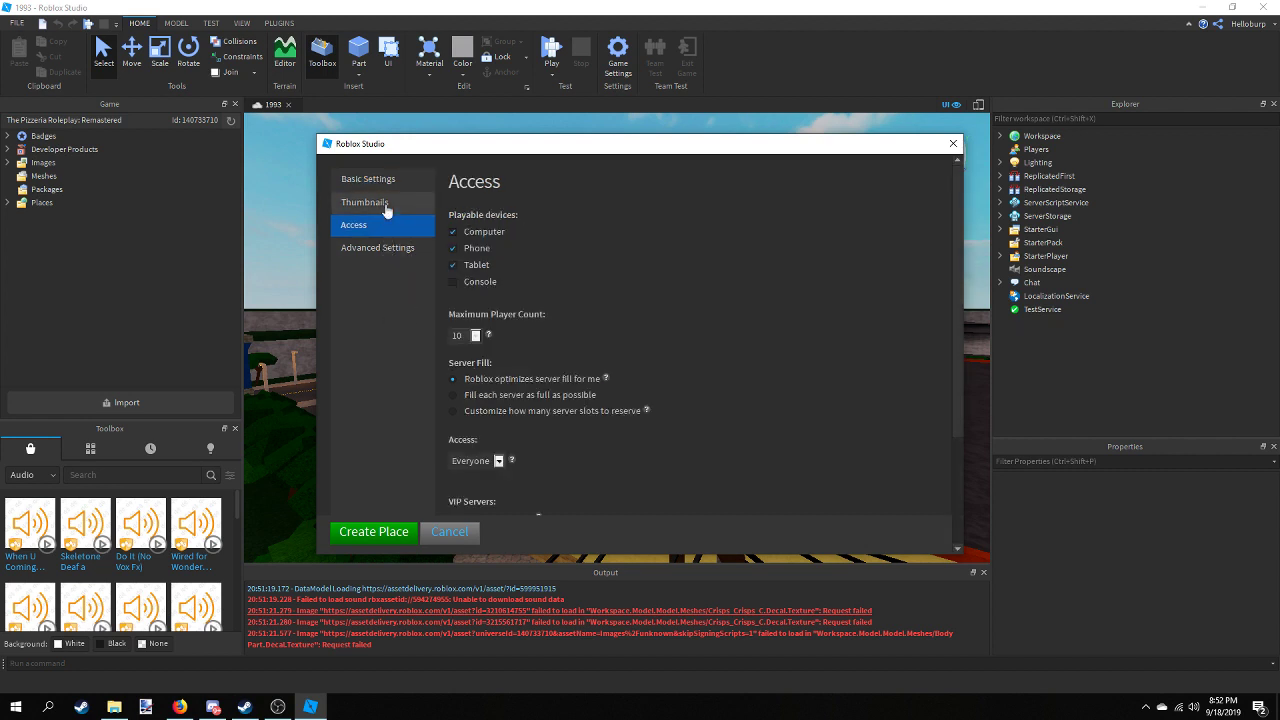
pyautogui.click(386, 204)
pyautogui.click(362, 180)
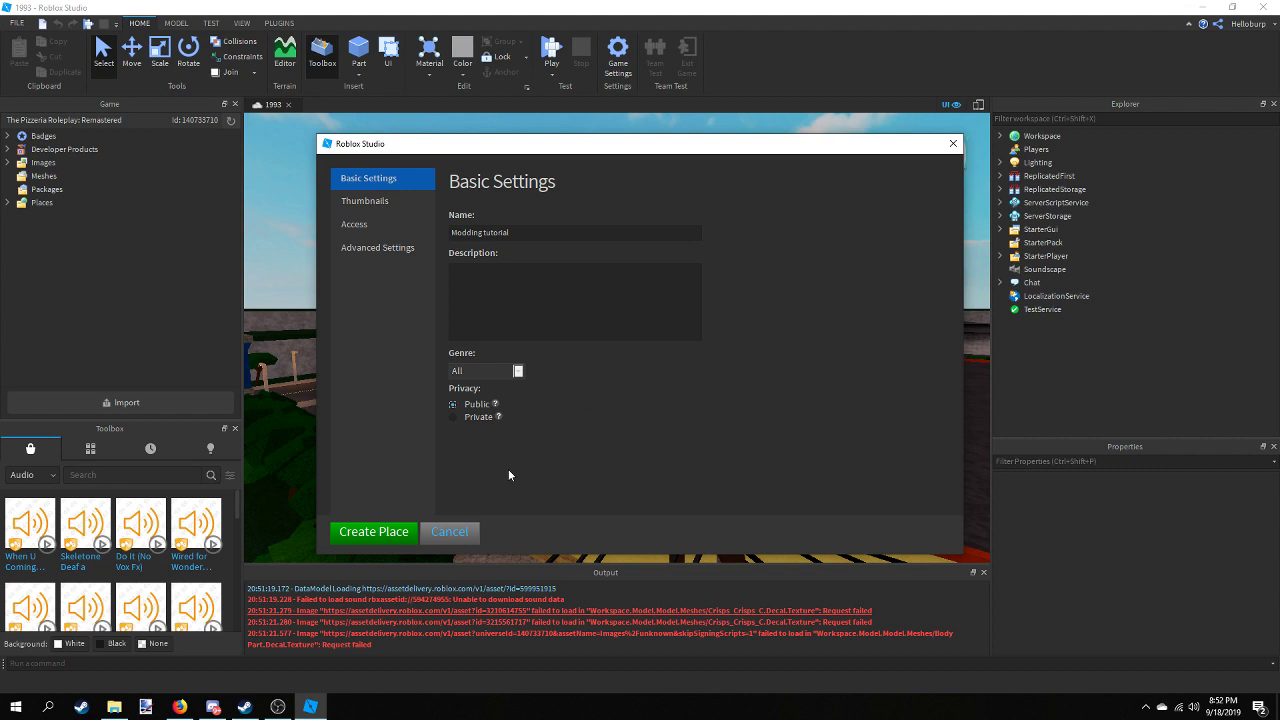
pyautogui.click(957, 145)
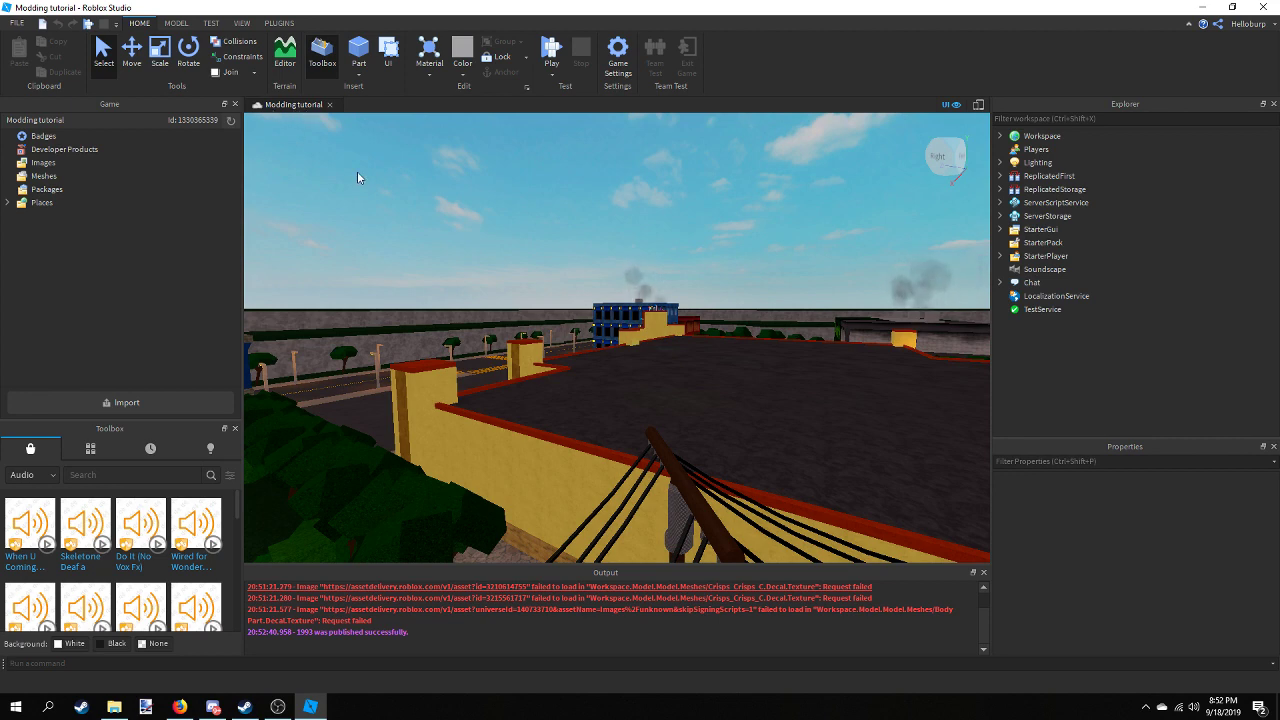
# Bring up the options for showing and hiding the Studio windows
pyautogui.moveTo(518, 190); pyautogui.dragTo(583, 246, button='right')
pyautogui.press('w')
pyautogui.press('a')
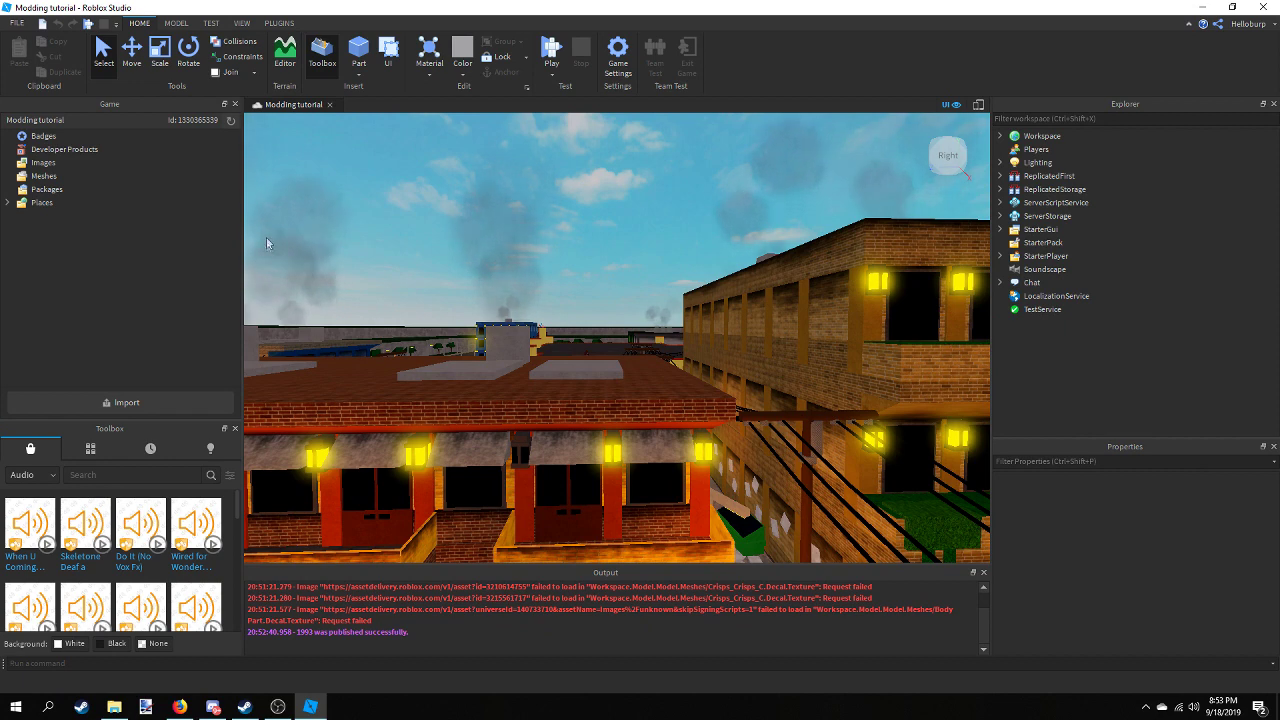
pyautogui.click(243, 24)
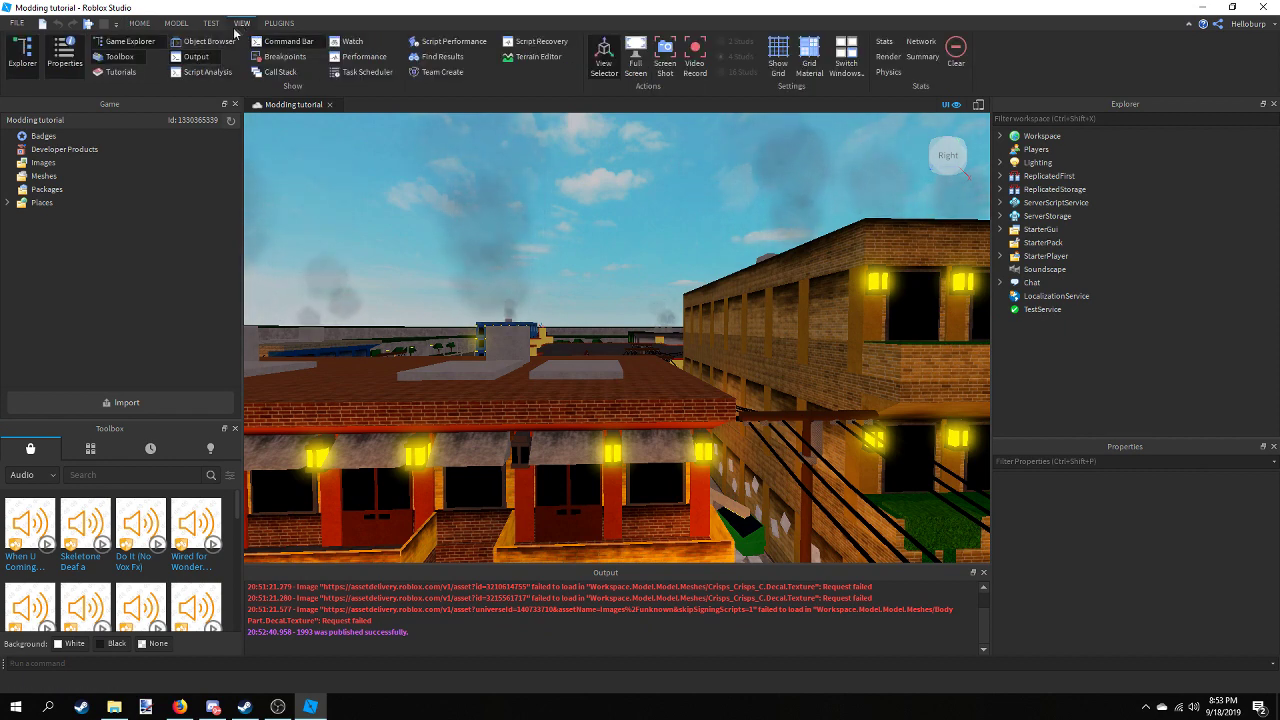
pyautogui.doubleClick(242, 24)
pyautogui.doubleClick(241, 24)
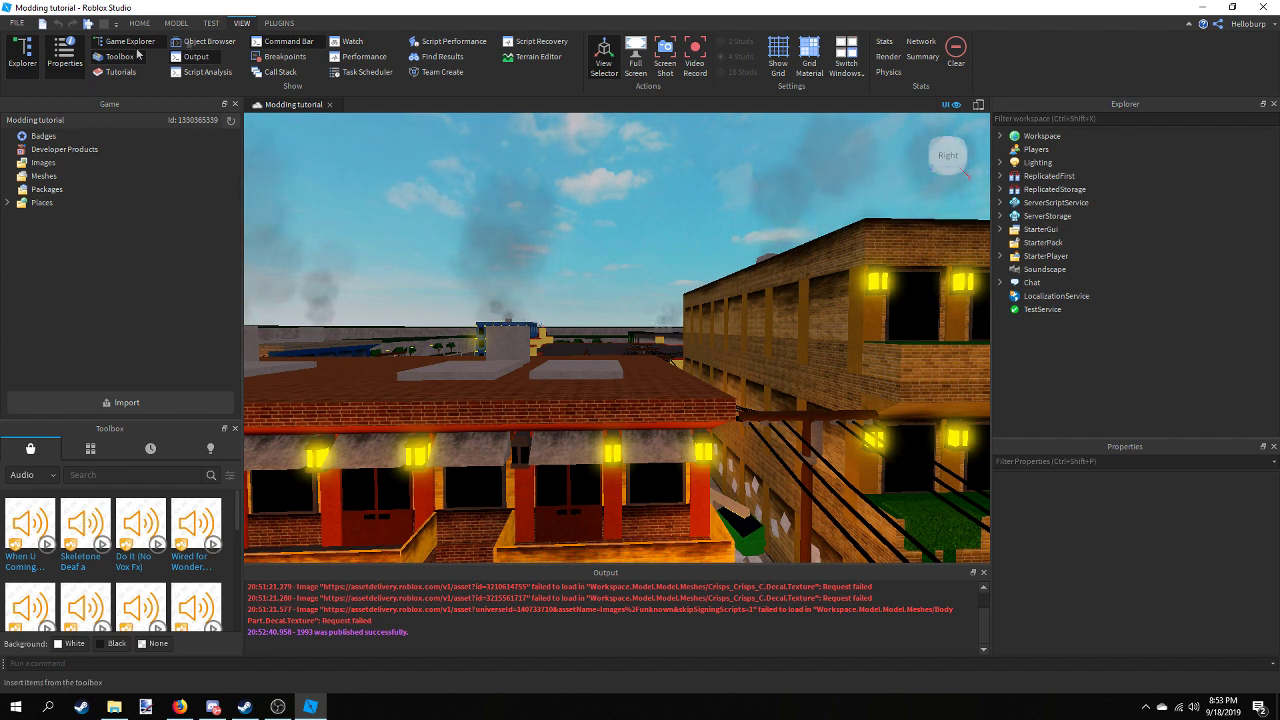
pyautogui.click(211, 23)
pyautogui.click(250, 25)
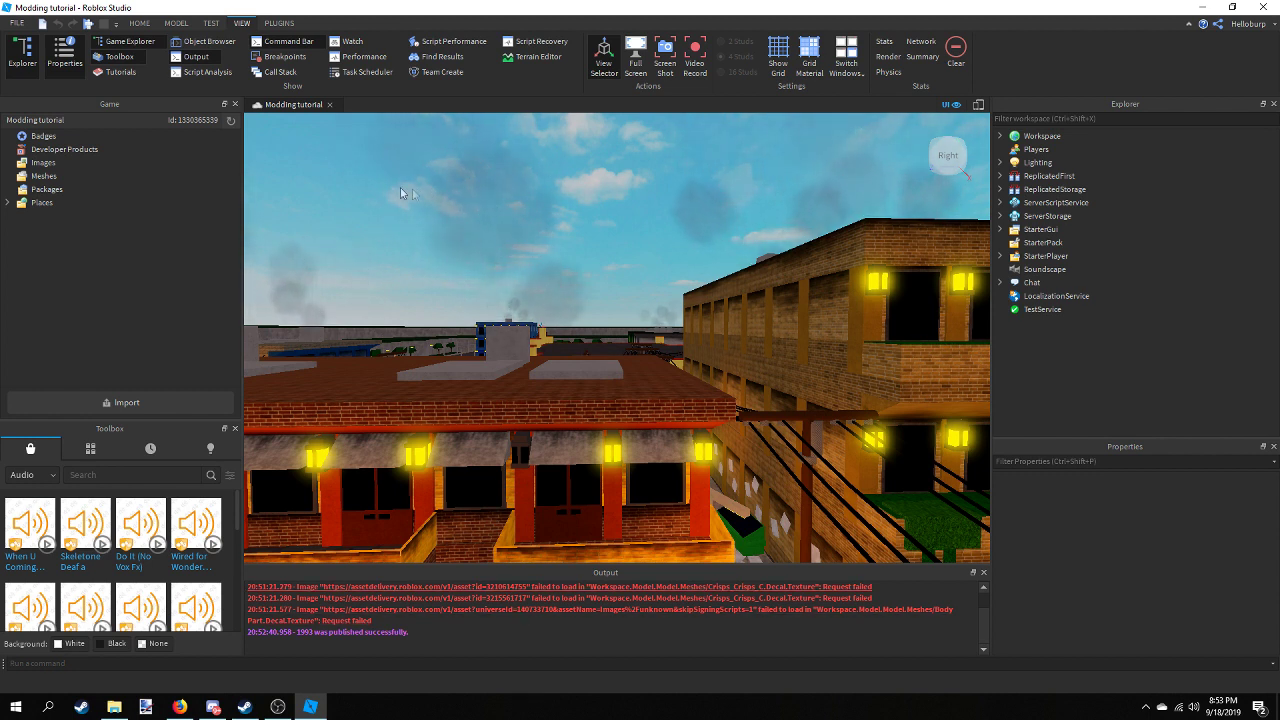
# Hide and restore the Output and Toolbox windows, checking the game's Places folder in between
pyautogui.click(197, 57)
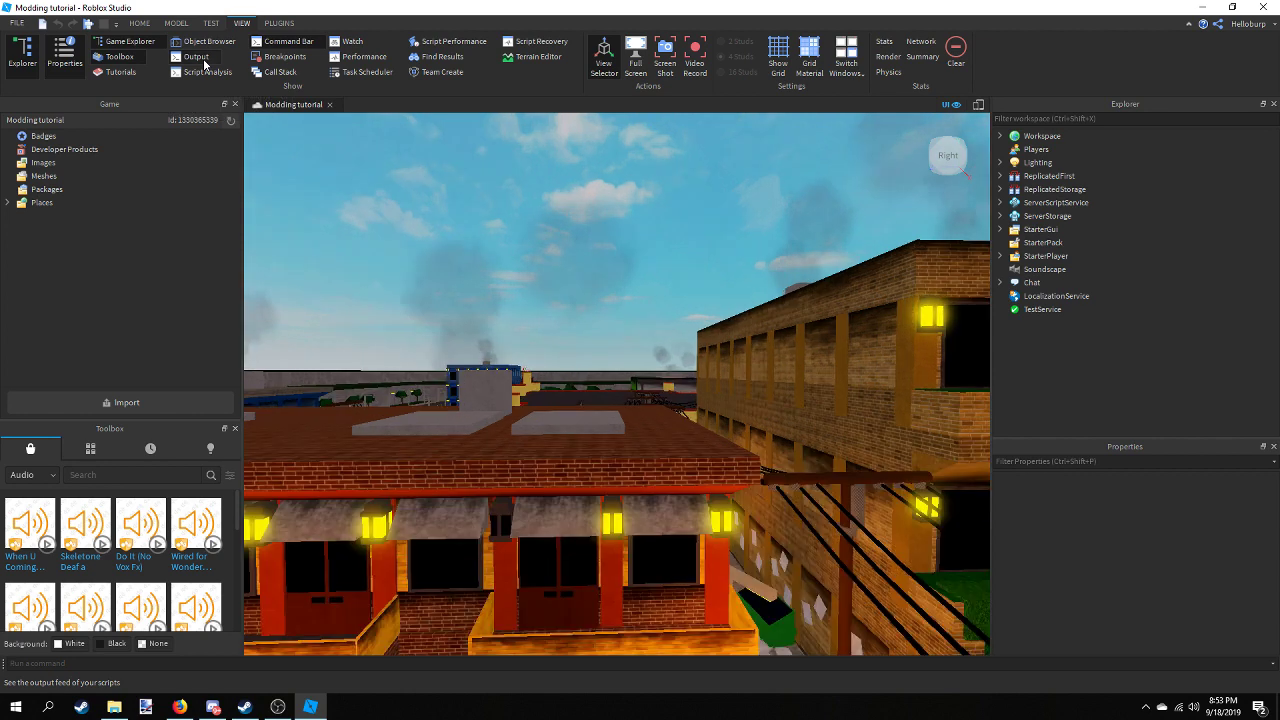
pyautogui.click(197, 57)
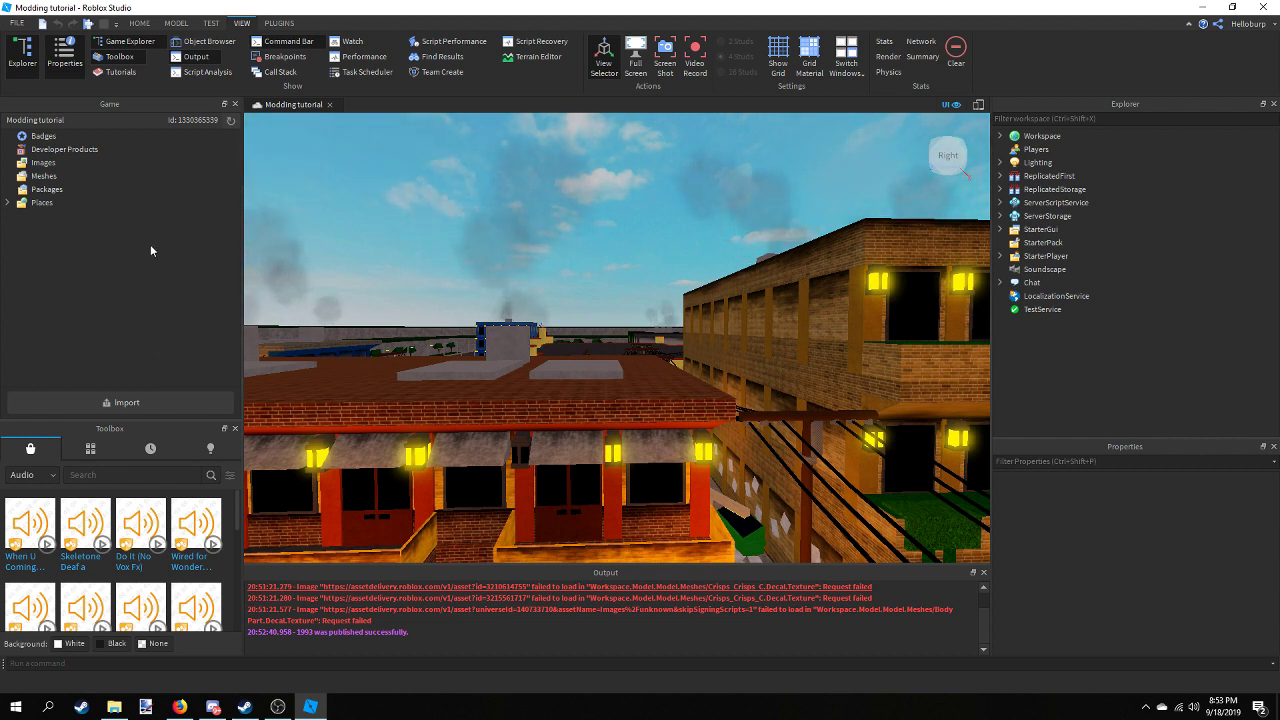
pyautogui.click(8, 202)
pyautogui.click(8, 202)
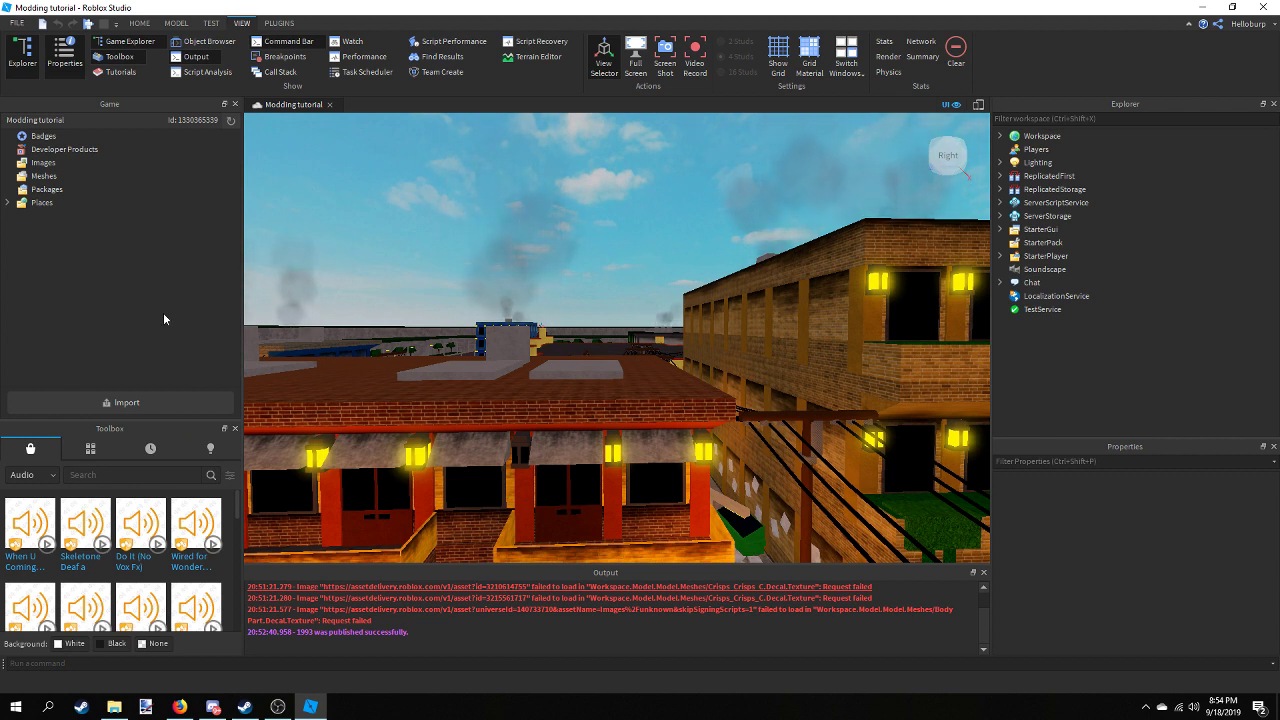
pyautogui.click(128, 61)
pyautogui.click(128, 61)
# Look over the map's buildings, streets and parking areas from above
pyautogui.press('w')
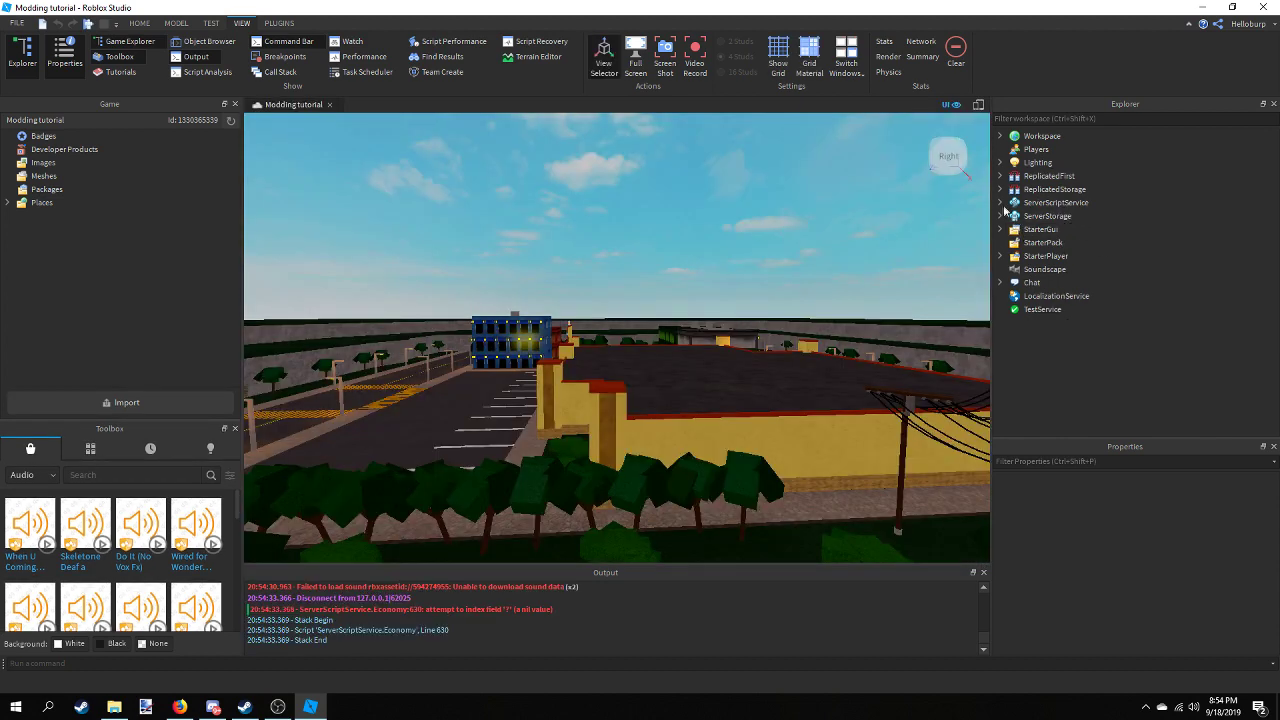
pyautogui.click(179, 707)
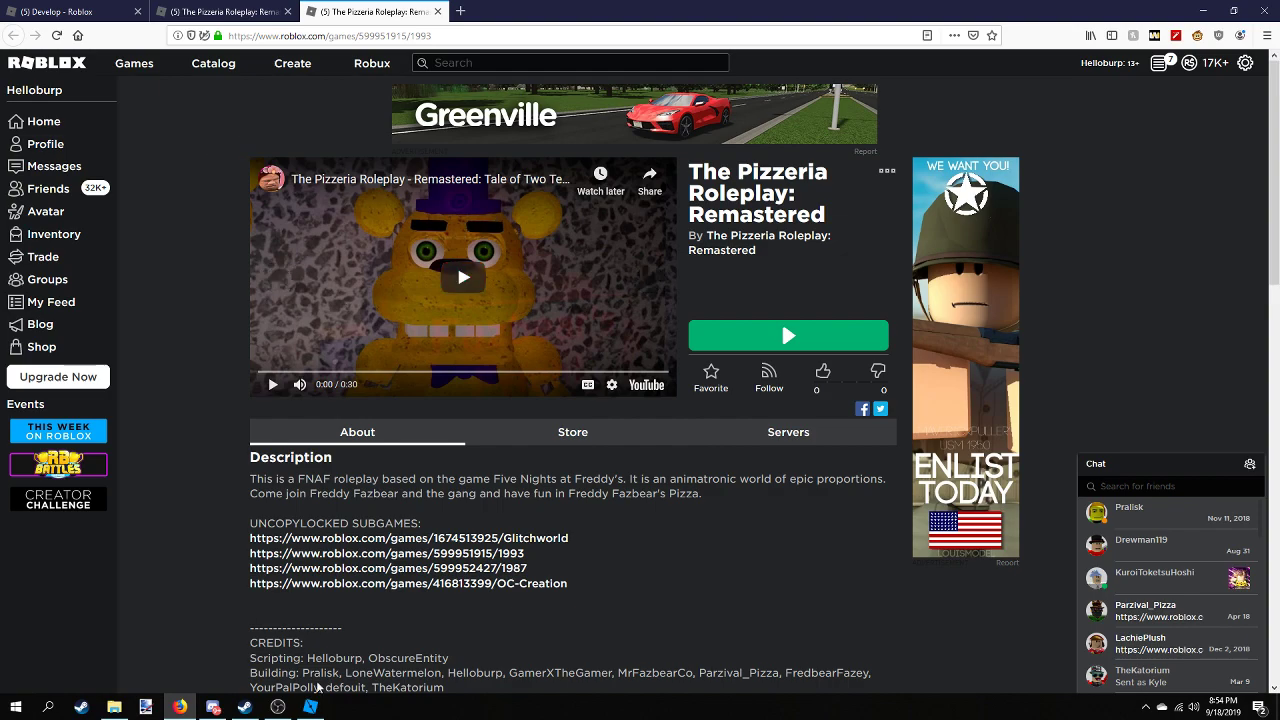
pyautogui.click(310, 707)
pyautogui.moveTo(653, 262); pyautogui.dragTo(654, 260, button='right')
pyautogui.press('w')
pyautogui.press('w')
pyautogui.press('d')
pyautogui.press('d')
pyautogui.press('w')
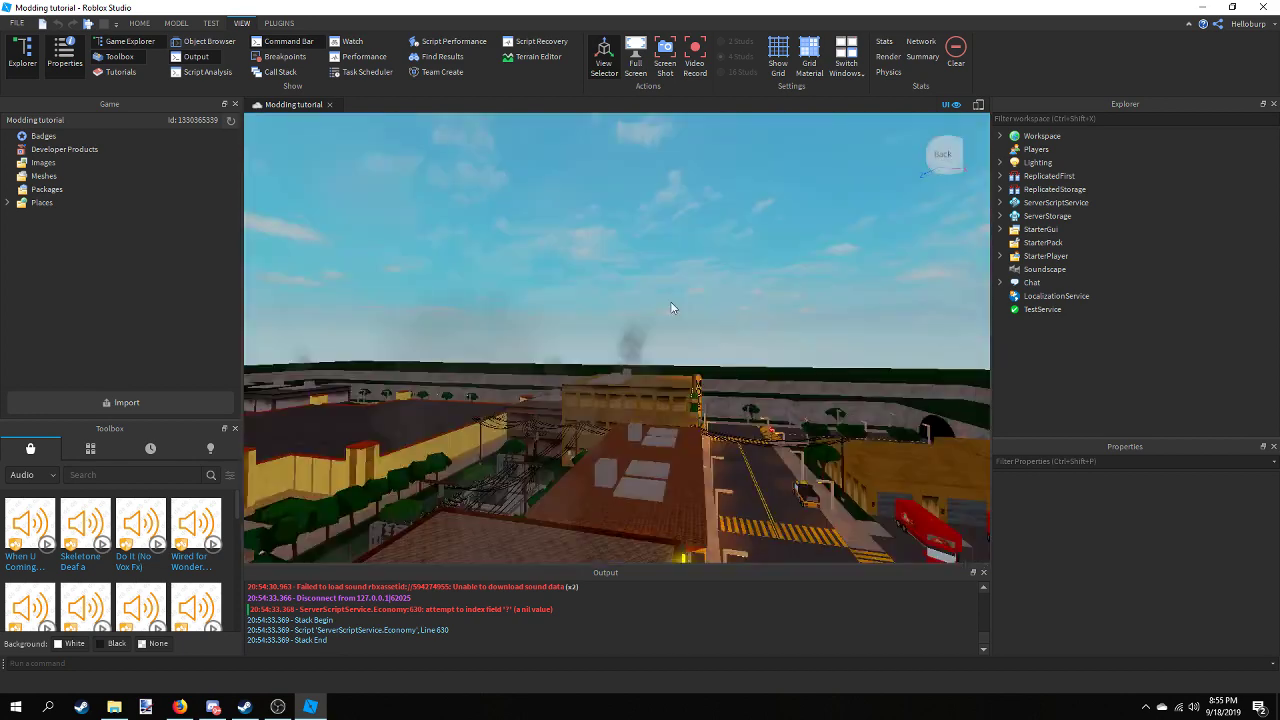
pyautogui.press('d')
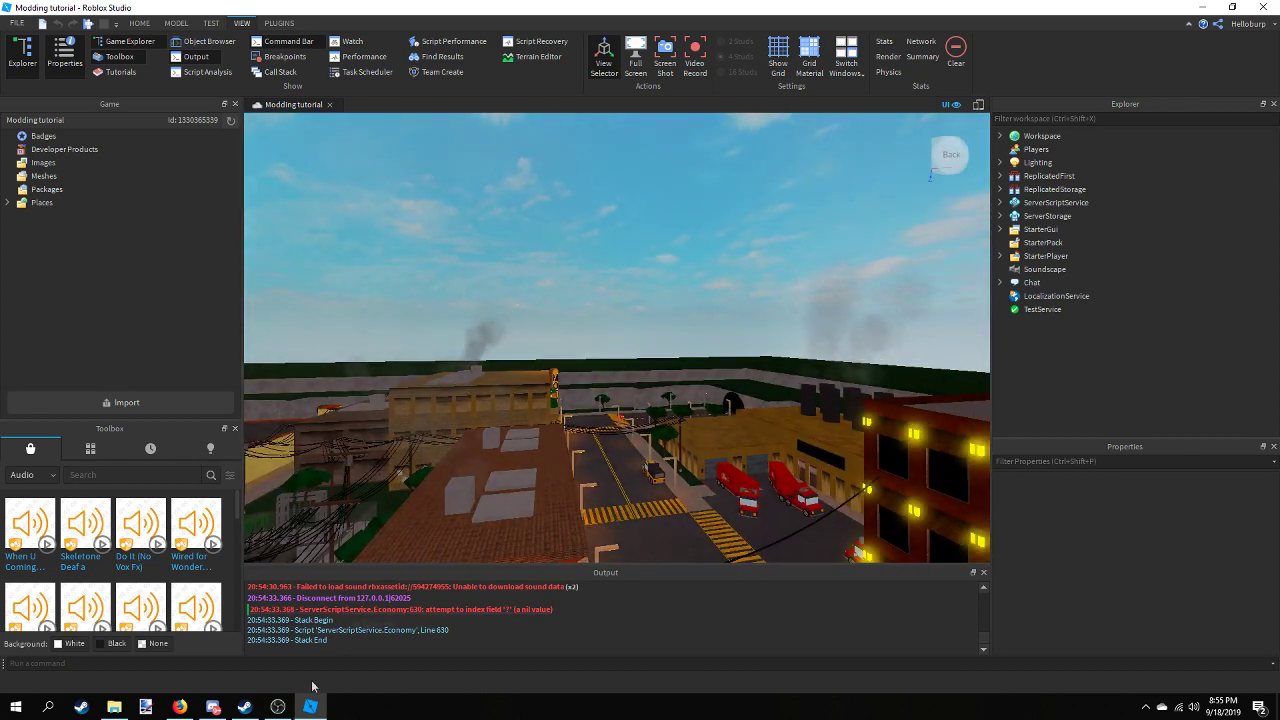
# Switch to Discord and open the modding channel
pyautogui.click(213, 708)
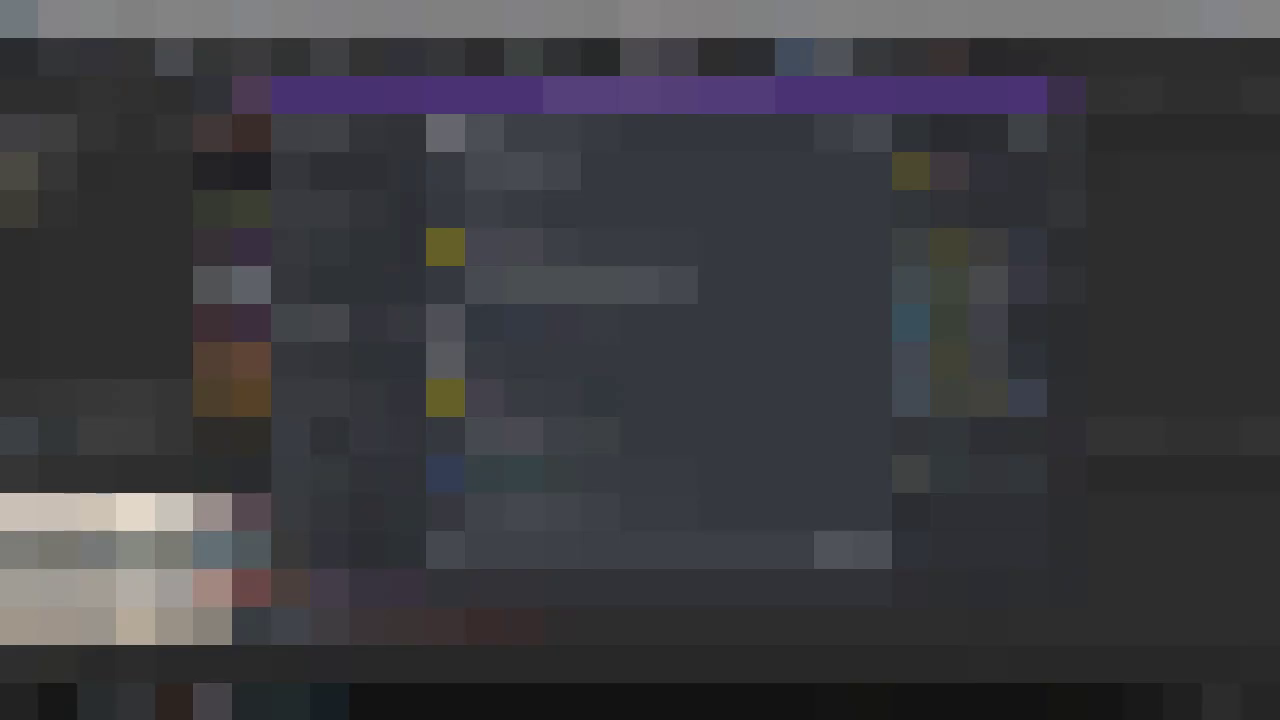
pyautogui.click(92, 185)
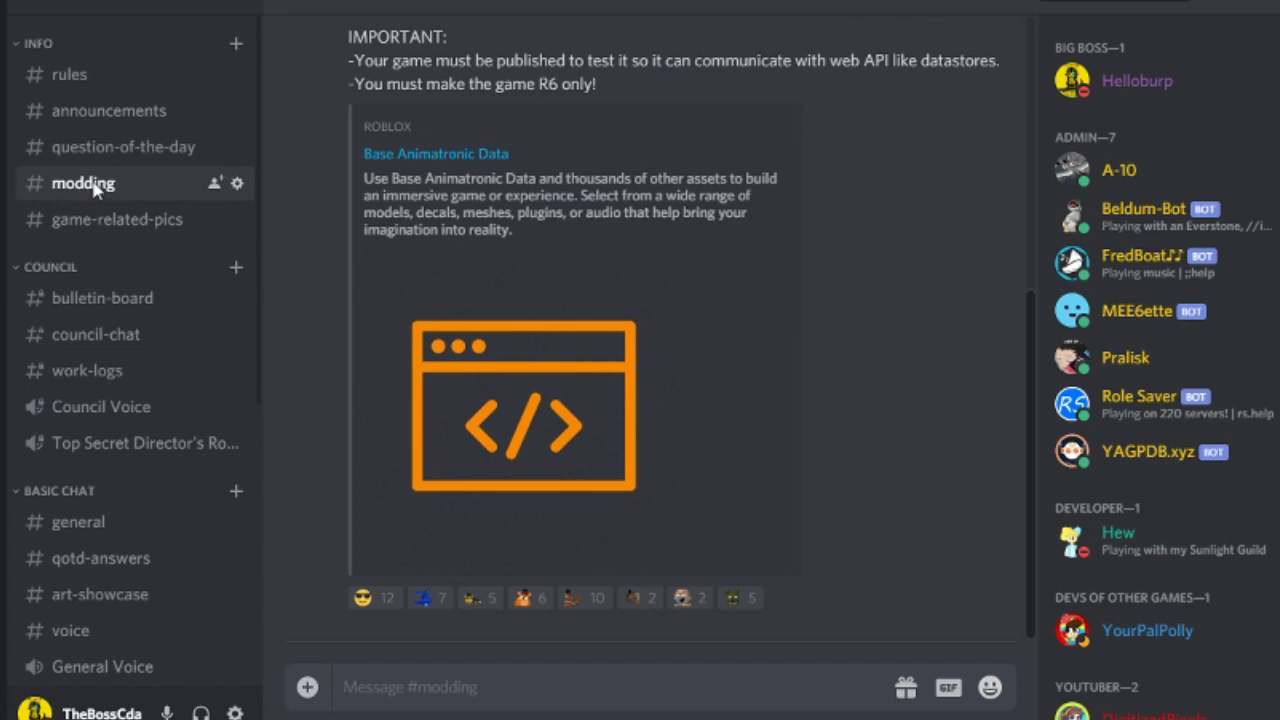
# Read the instructions in the modding channel and open the linked Base Animatronic Data model page
pyautogui.scroll(5, 588, 198)
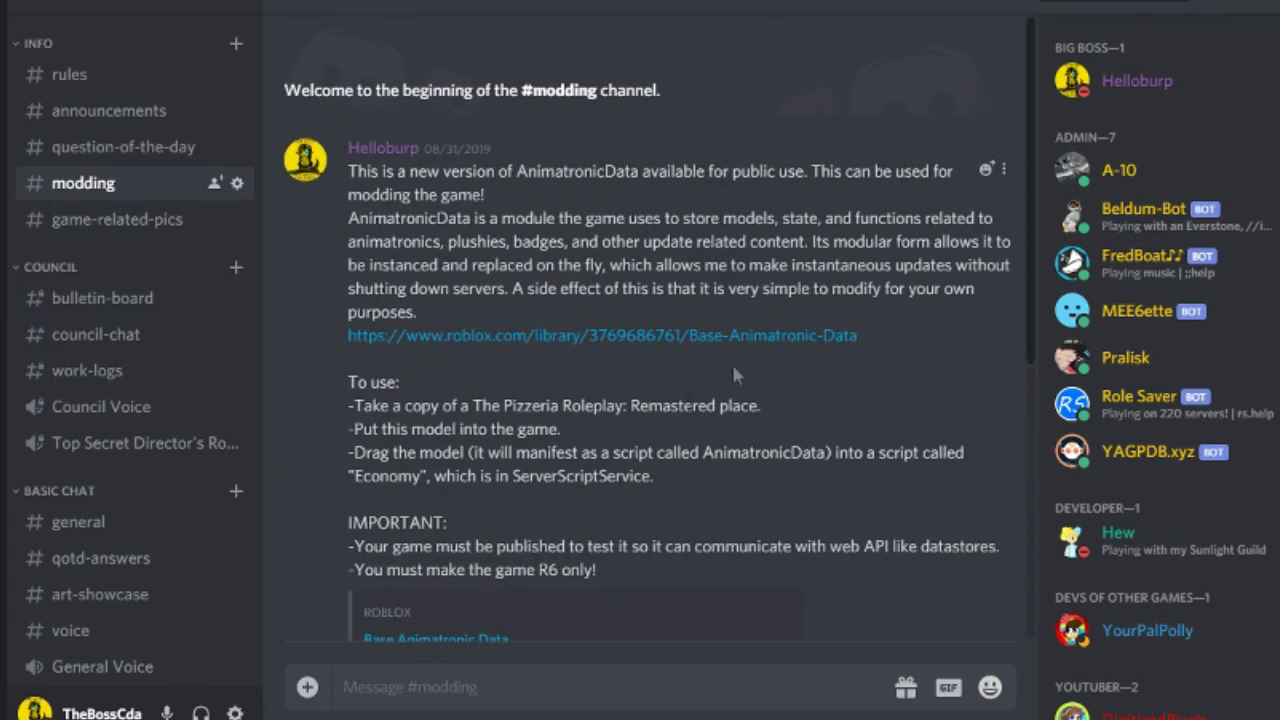
pyautogui.scroll(-5, 646, 221)
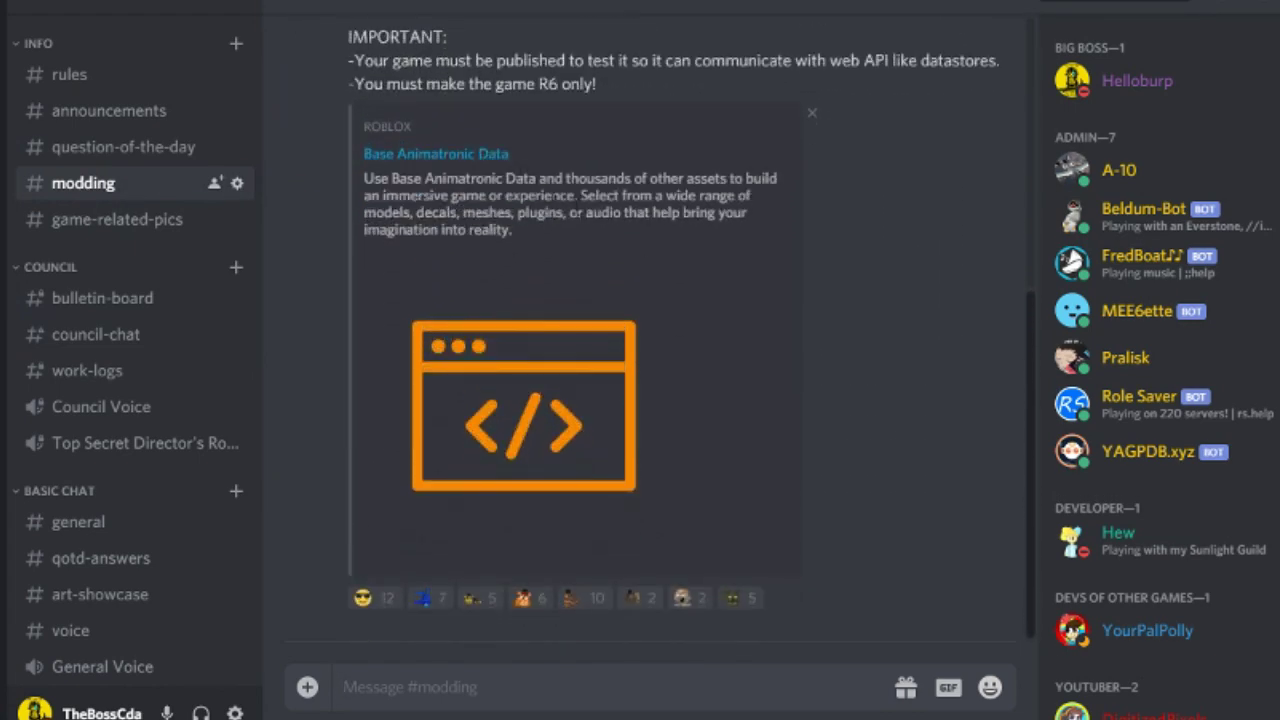
pyautogui.scroll(2, 494, 172)
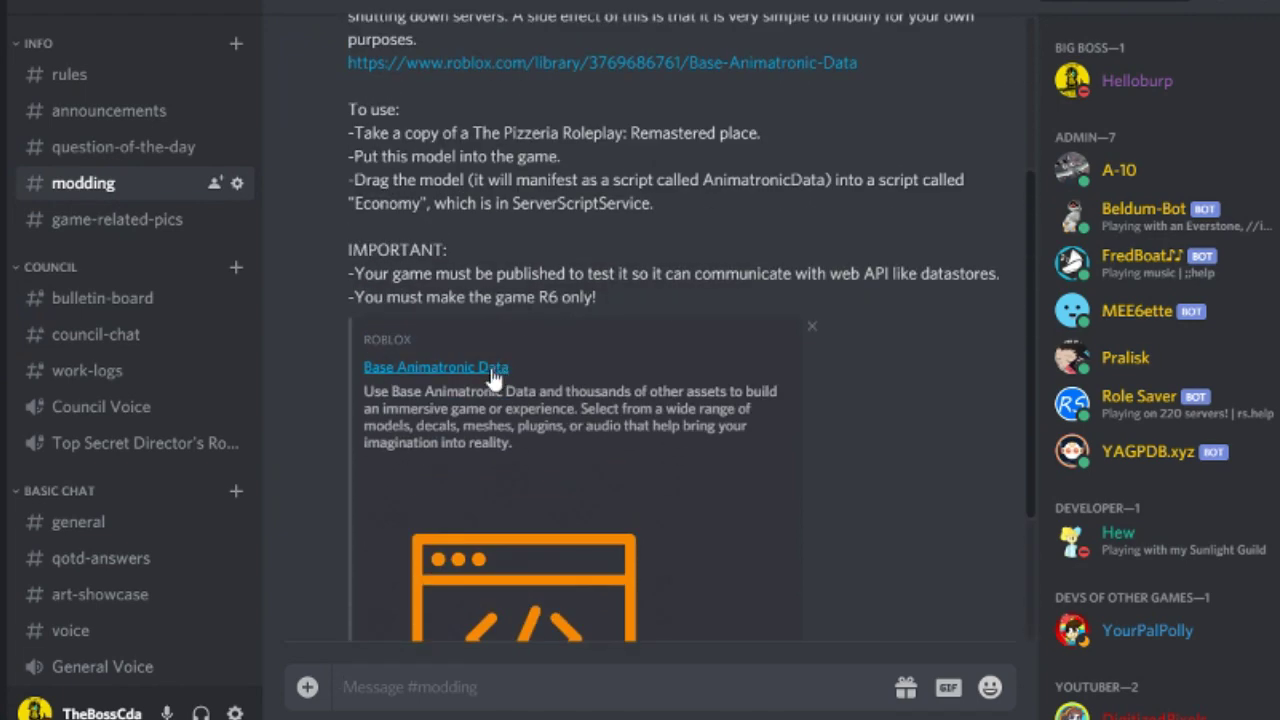
pyautogui.scroll(-2, 493, 375)
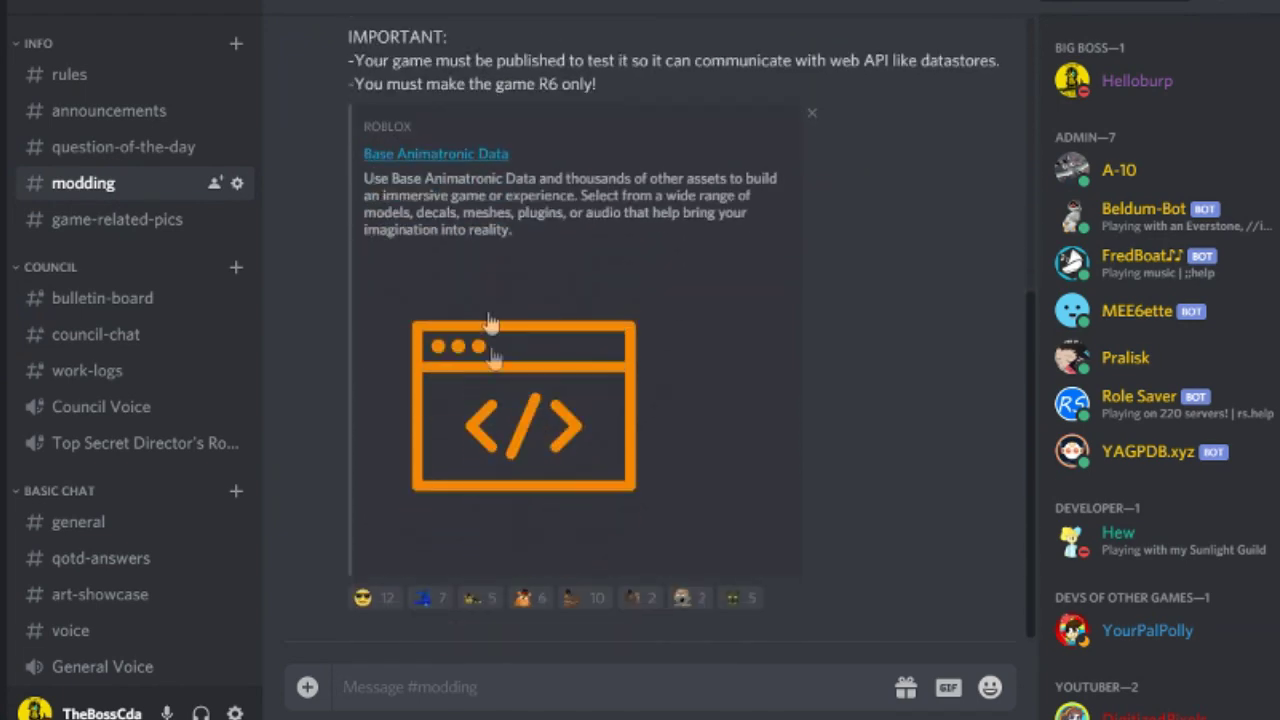
pyautogui.click(455, 158)
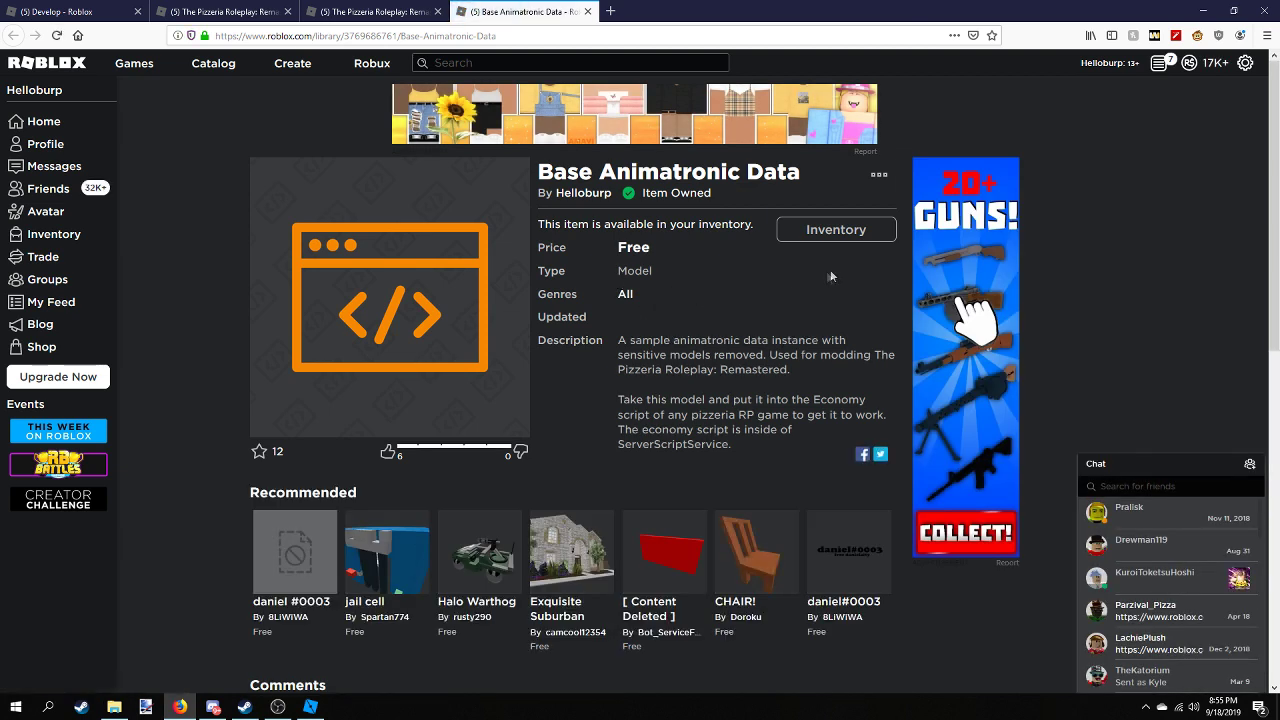
# Switch to Roblox Studio, list My Models in the Toolbox and copy a Base Animatronic Data model's asset ID
pyautogui.click(310, 706)
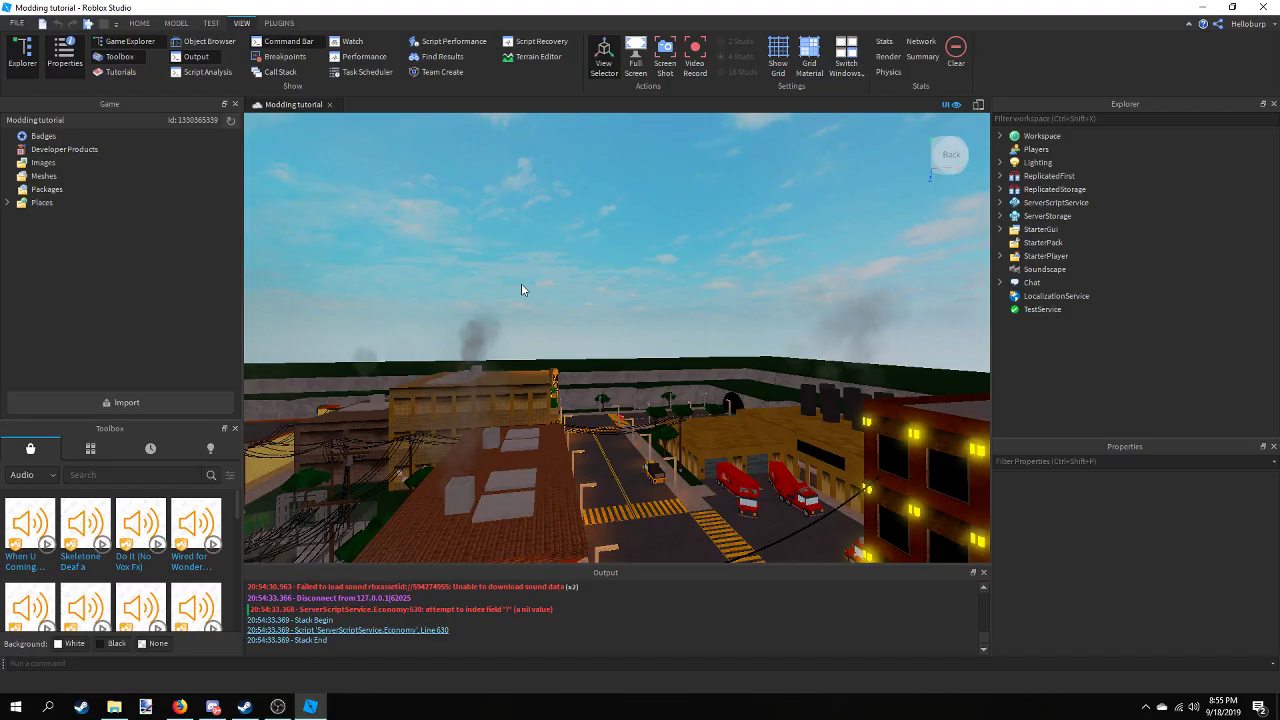
pyautogui.click(89, 449)
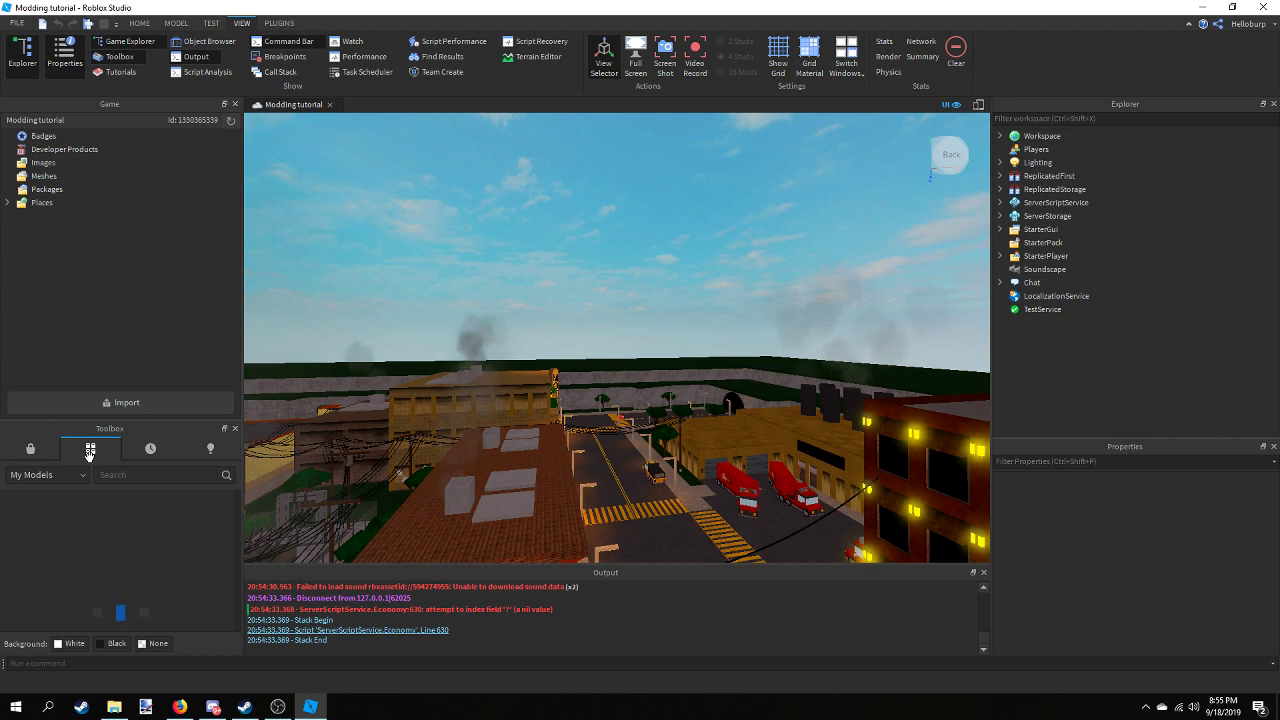
pyautogui.click(50, 475)
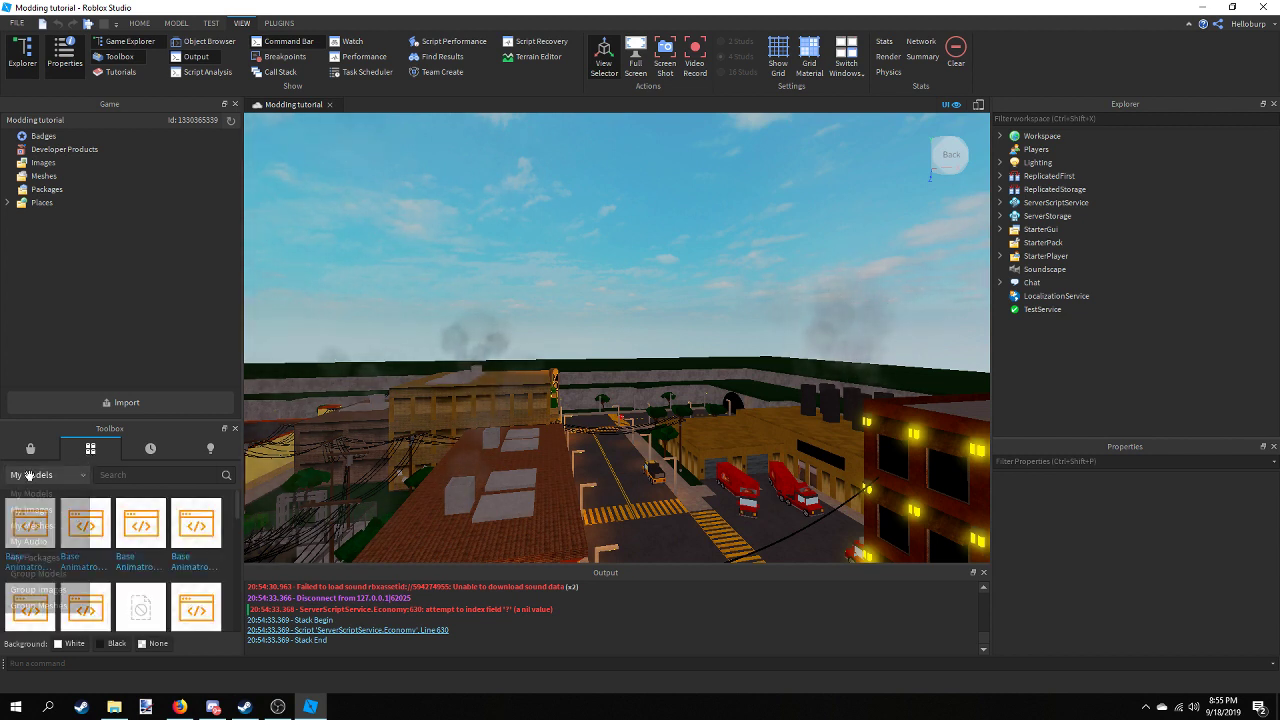
pyautogui.click(31, 493)
pyautogui.rightClick(75, 585)
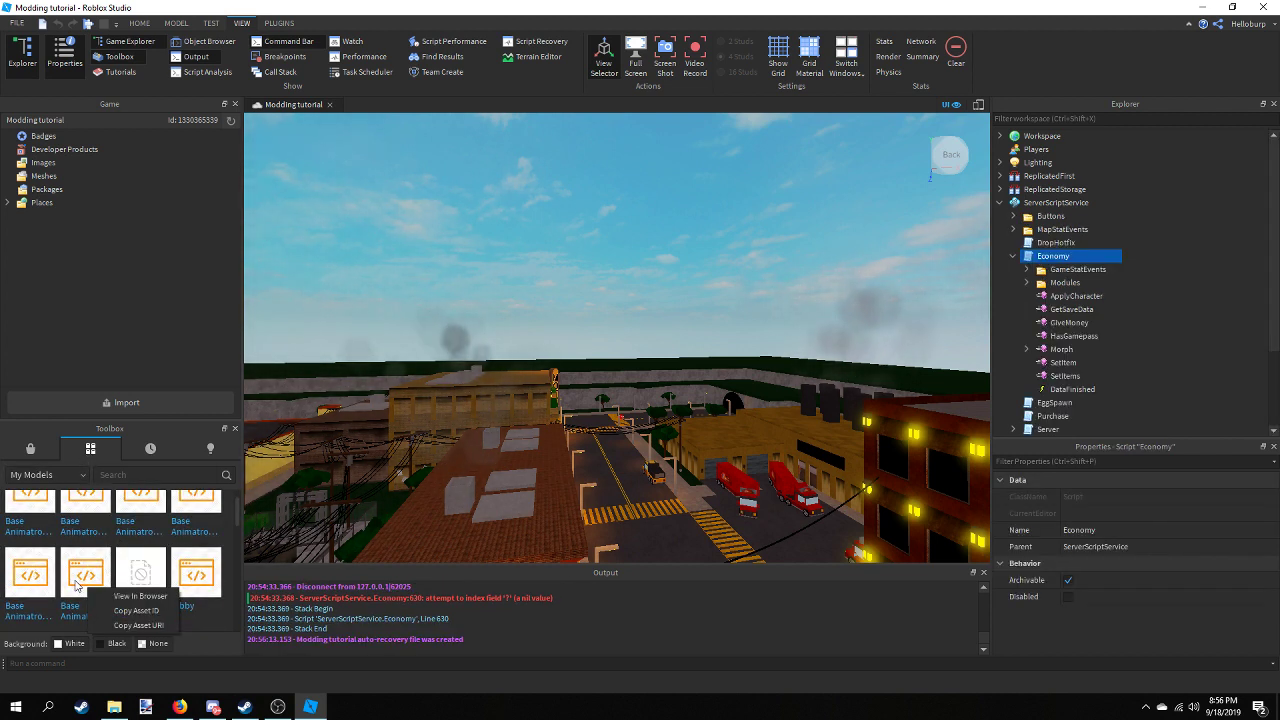
pyautogui.click(136, 610)
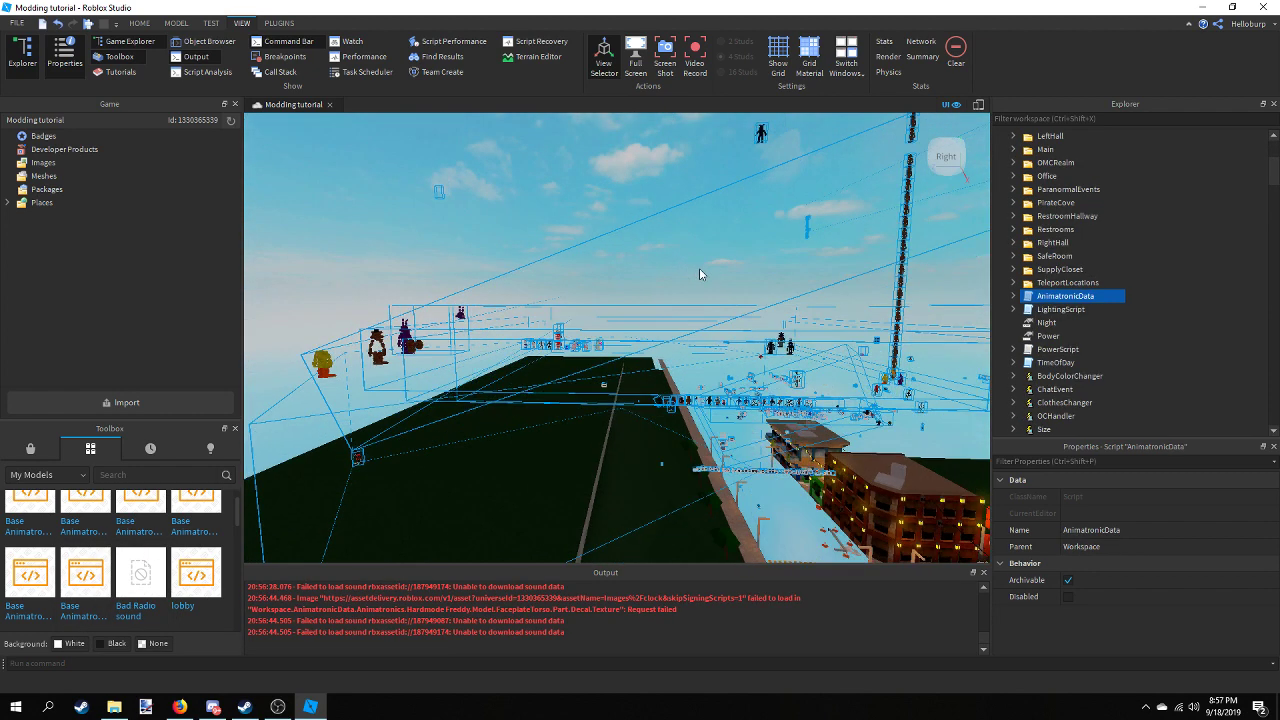
# Move the AnimatronicData script from Workspace into the Economy script in ServerScriptService
pyautogui.press('w')
pyautogui.moveTo(734, 282); pyautogui.dragTo(1012, 282, button='right')
pyautogui.press('d')
pyautogui.press('s')
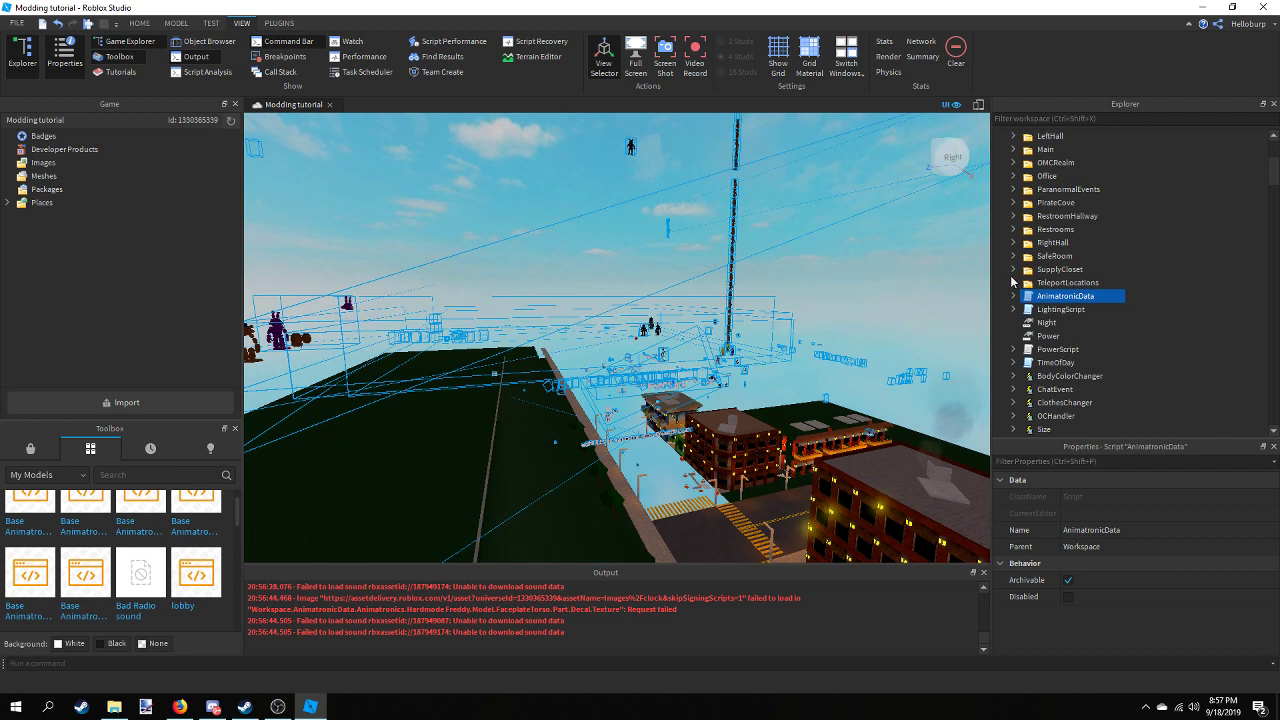
pyautogui.moveTo(1058, 298)
pyautogui.mouseDown()
pyautogui.moveTo(1165, 295)
pyautogui.moveTo(647, 321)
pyautogui.moveTo(779, 417)
pyautogui.moveTo(695, 352)
pyautogui.moveTo(688, 415)
pyautogui.moveTo(545, 373)
pyautogui.moveTo(1170, 260)
pyautogui.moveTo(1215, 262)
pyautogui.moveTo(1155, 301)
pyautogui.moveTo(1235, 292)
pyautogui.moveTo(1160, 298)
pyautogui.moveTo(1092, 368)
pyautogui.moveTo(1078, 284)
pyautogui.moveTo(1049, 300)
pyautogui.moveTo(1060, 235)
pyautogui.moveTo(1060, 285)
pyautogui.moveTo(1095, 284)
pyautogui.moveTo(1055, 287)
pyautogui.mouseUp()
pyautogui.scroll(-5, 1164, 294)
pyautogui.scroll(-5, 1170, 260)
pyautogui.scroll(10, 1215, 262)
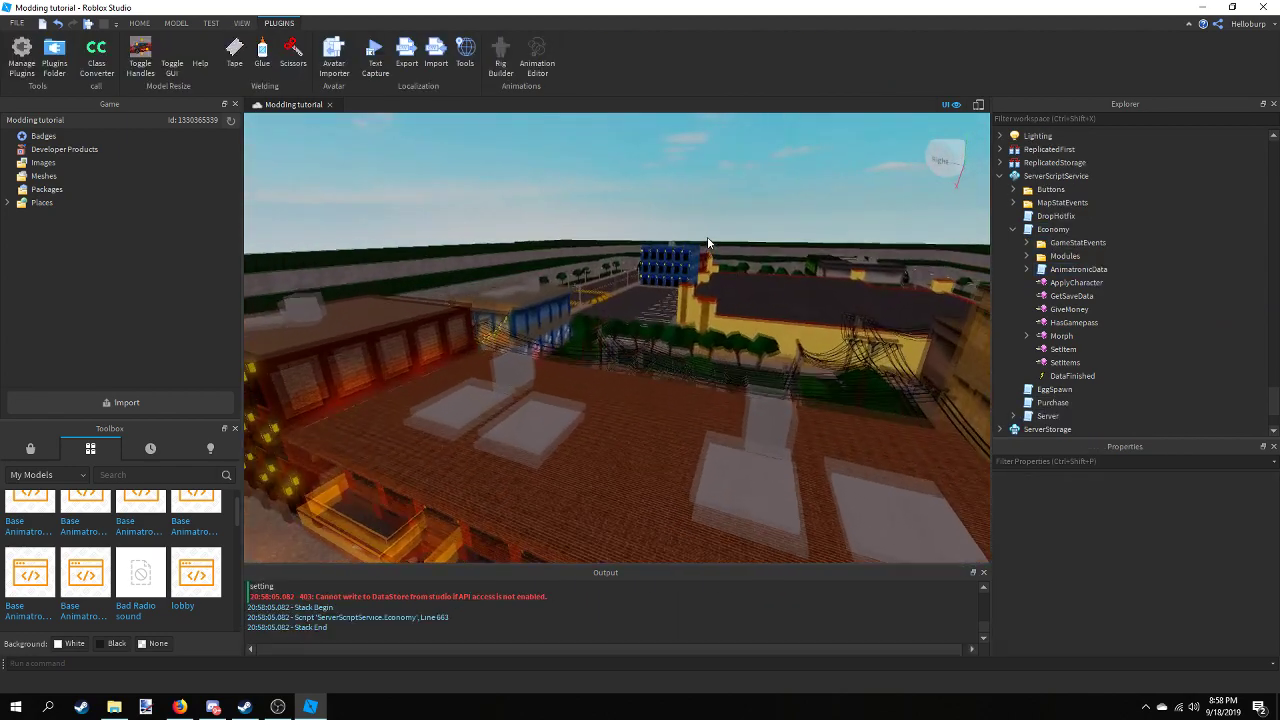
pyautogui.moveTo(707, 236)
pyautogui.mouseDown(button='right')
pyautogui.moveTo(748, 234)
pyautogui.moveTo(726, 236)
pyautogui.mouseUp(button='right')
pyautogui.press('w')
pyautogui.press('d')
pyautogui.press('w')
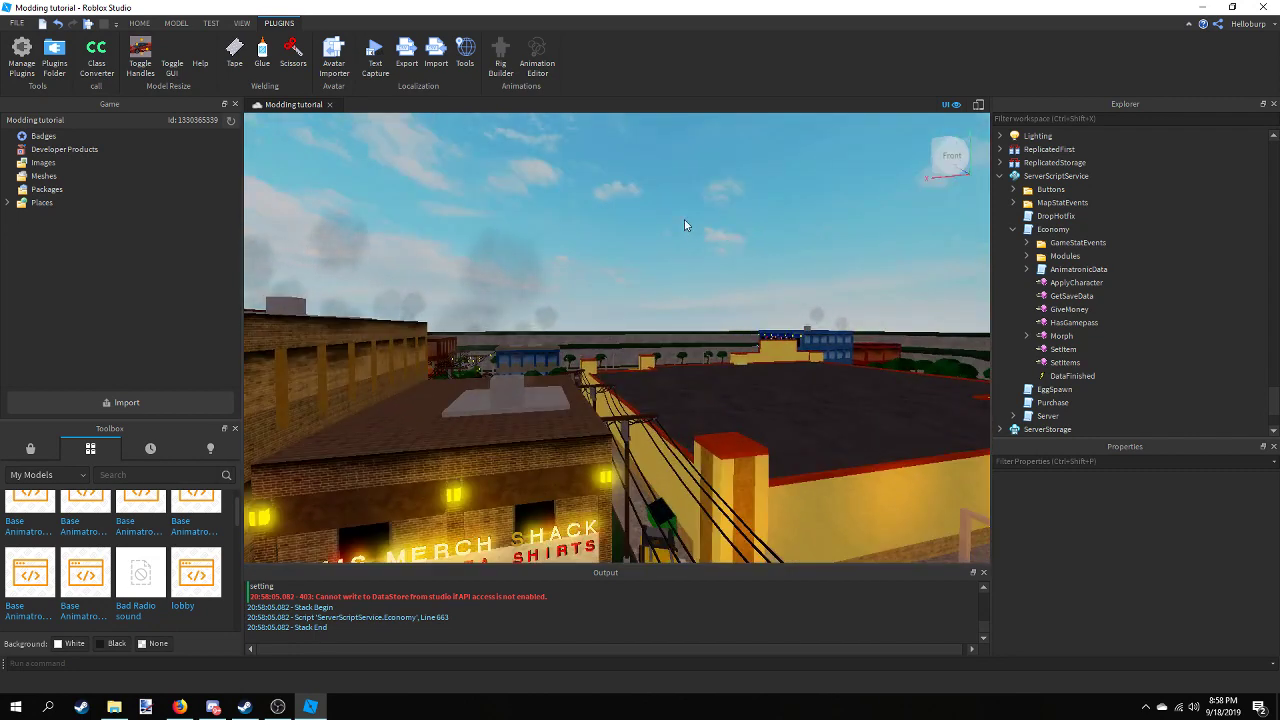
# Set the game's avatar type to R6 in the Game Settings and save, accepting the shutdown of running games
pyautogui.click(140, 23)
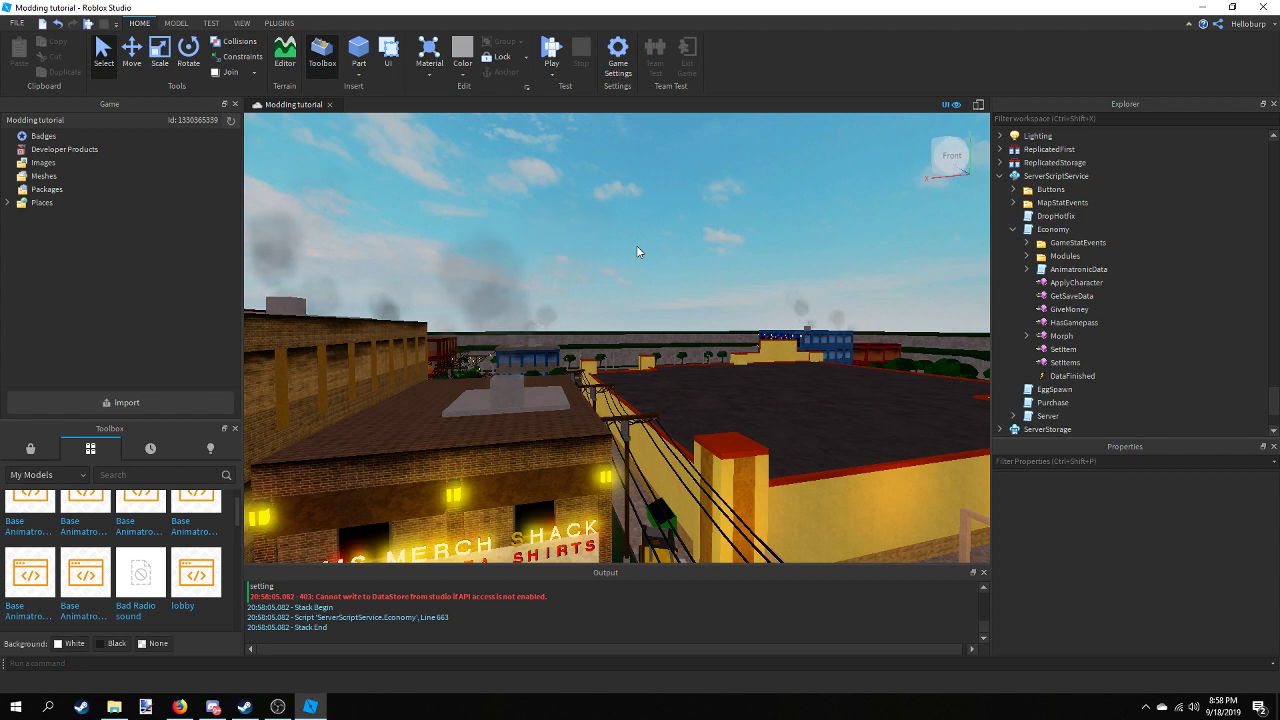
pyautogui.rightClick(600, 180)
pyautogui.click(546, 167)
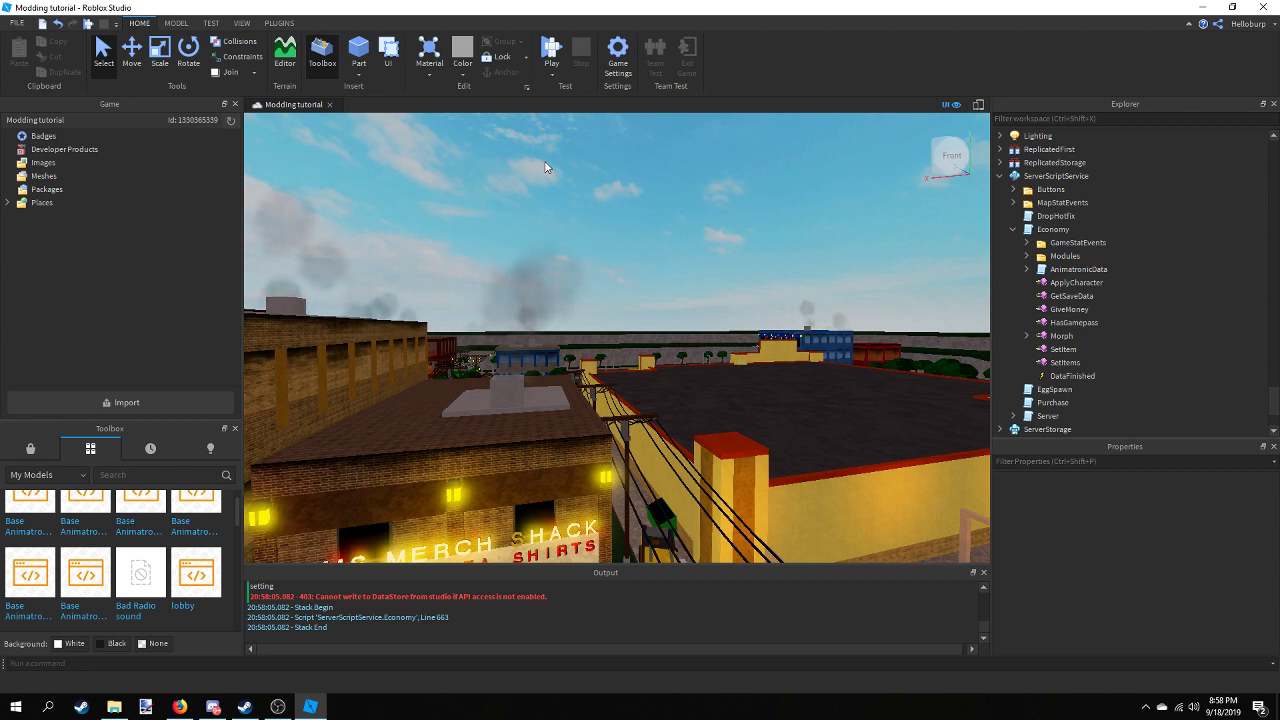
pyautogui.click(618, 60)
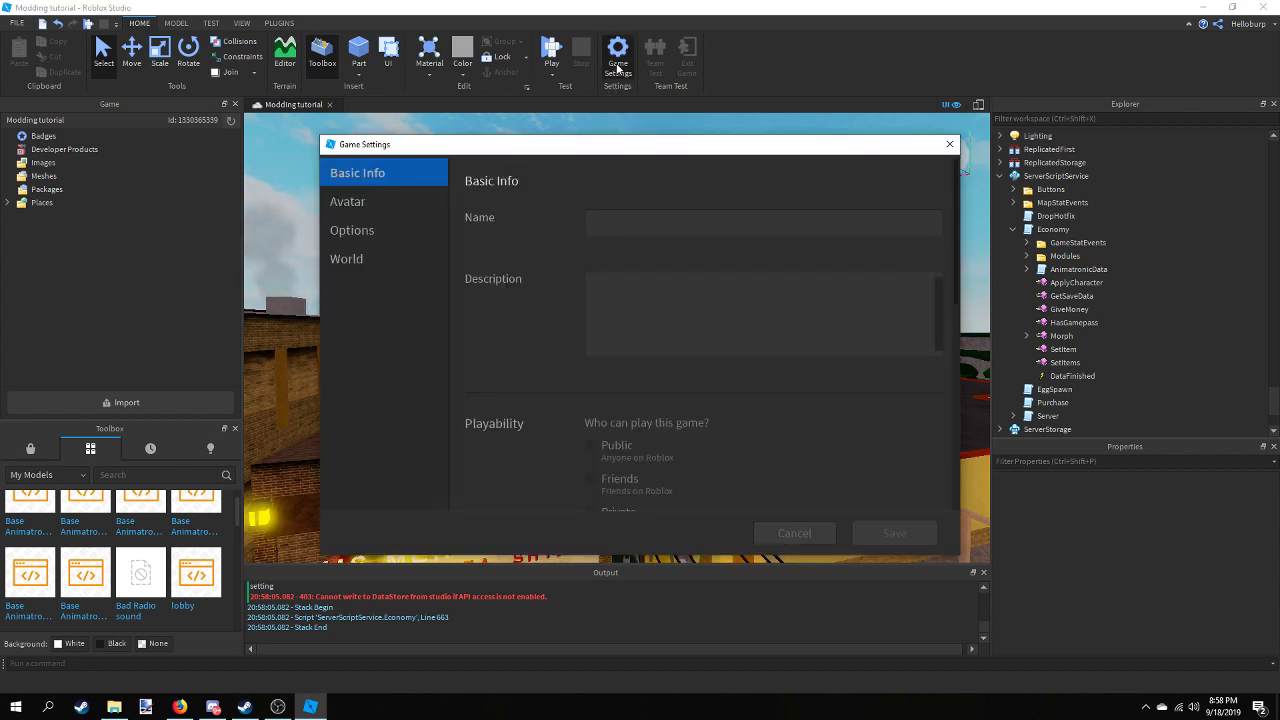
pyautogui.click(403, 211)
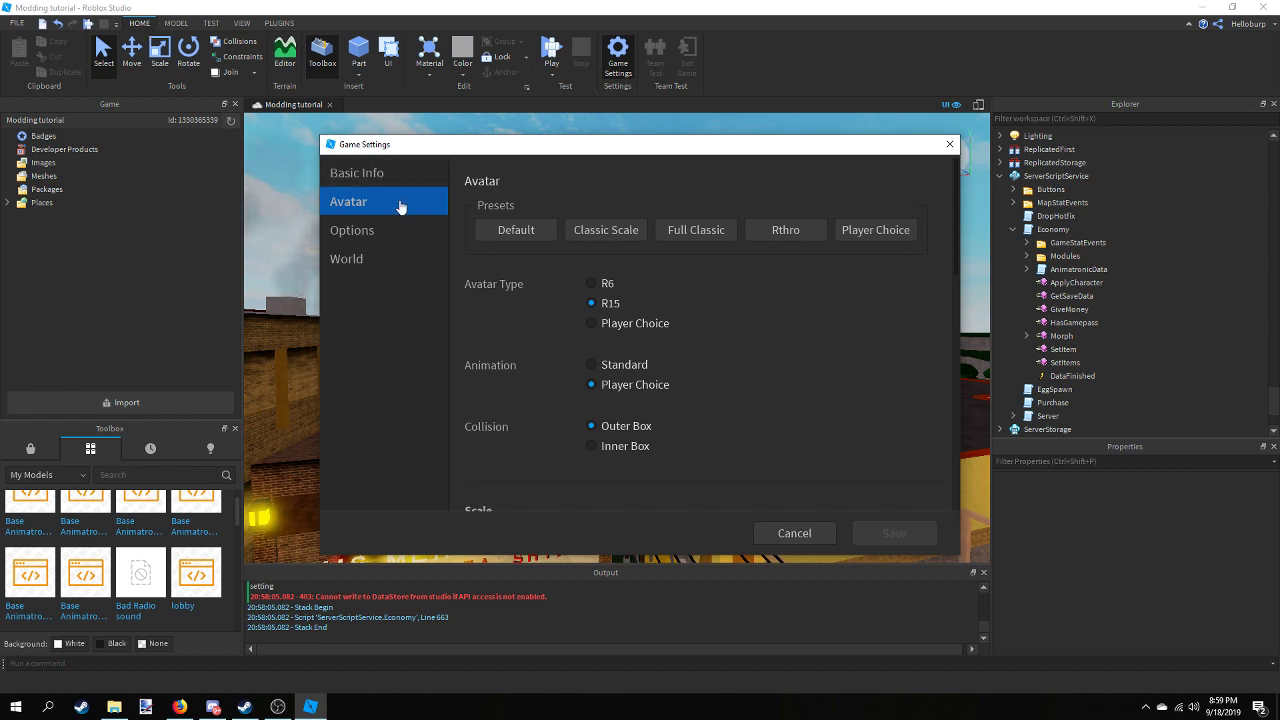
pyautogui.click(592, 285)
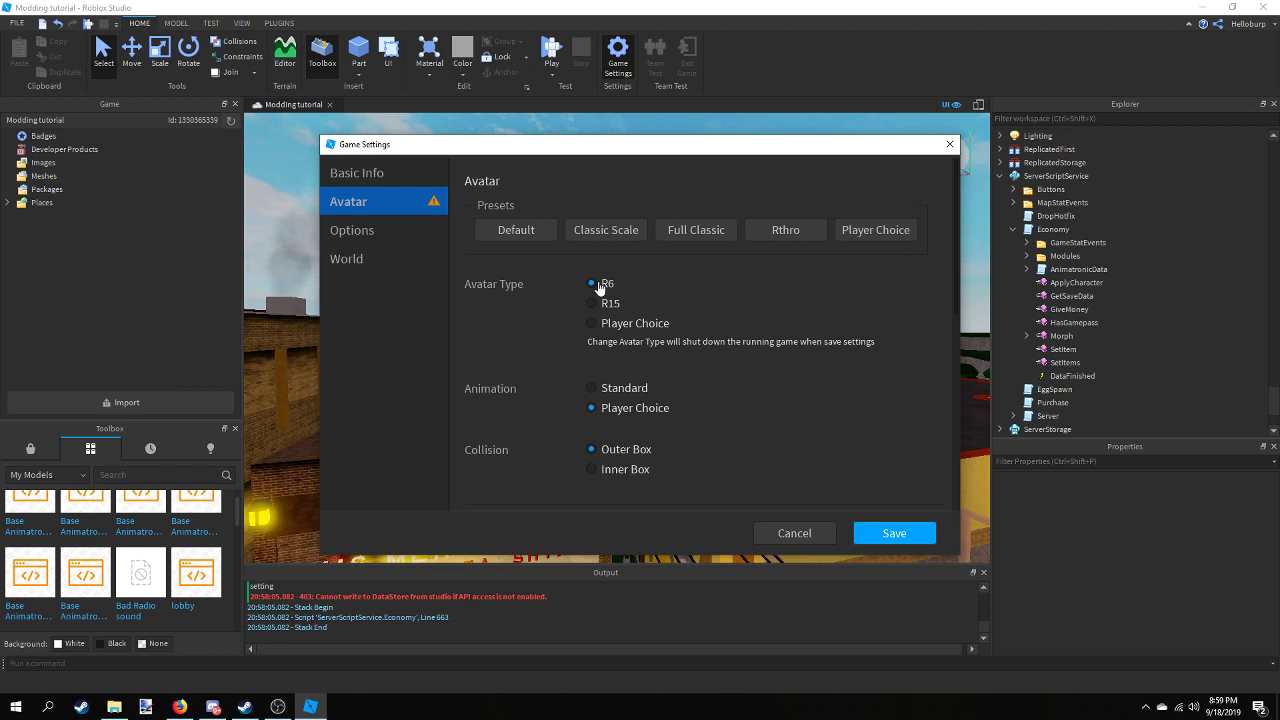
pyautogui.click(873, 535)
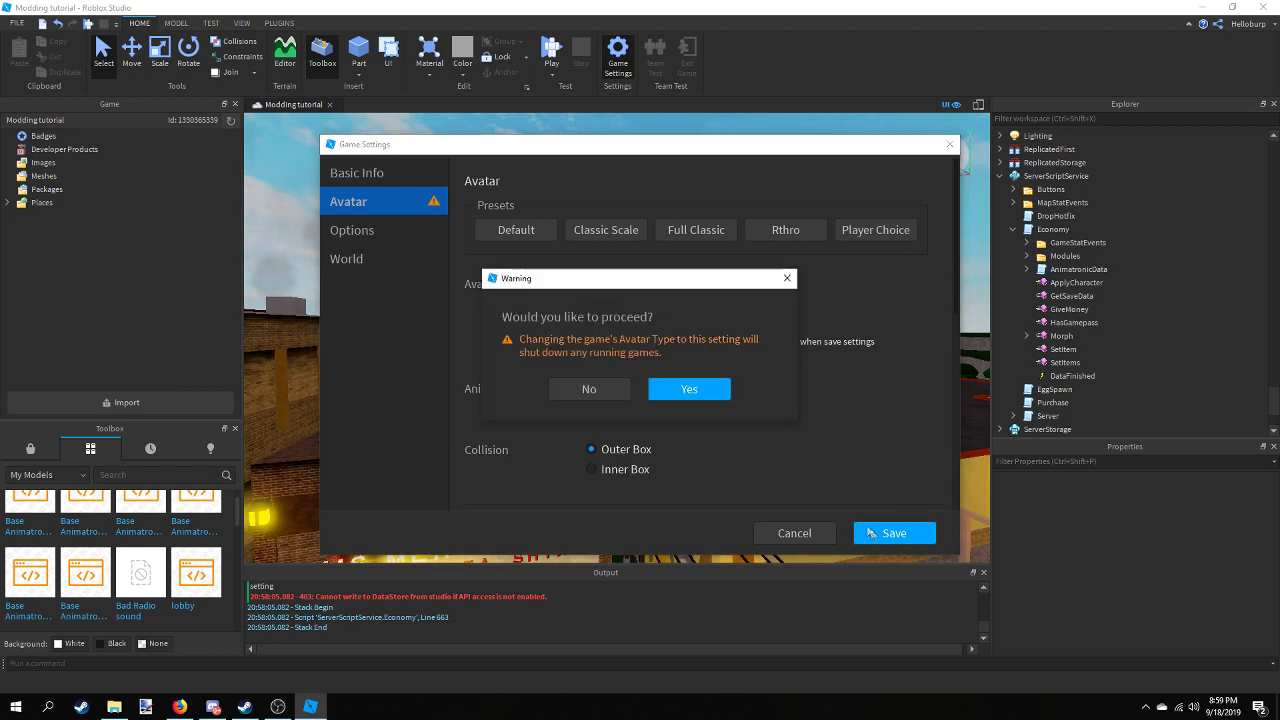
pyautogui.click(673, 392)
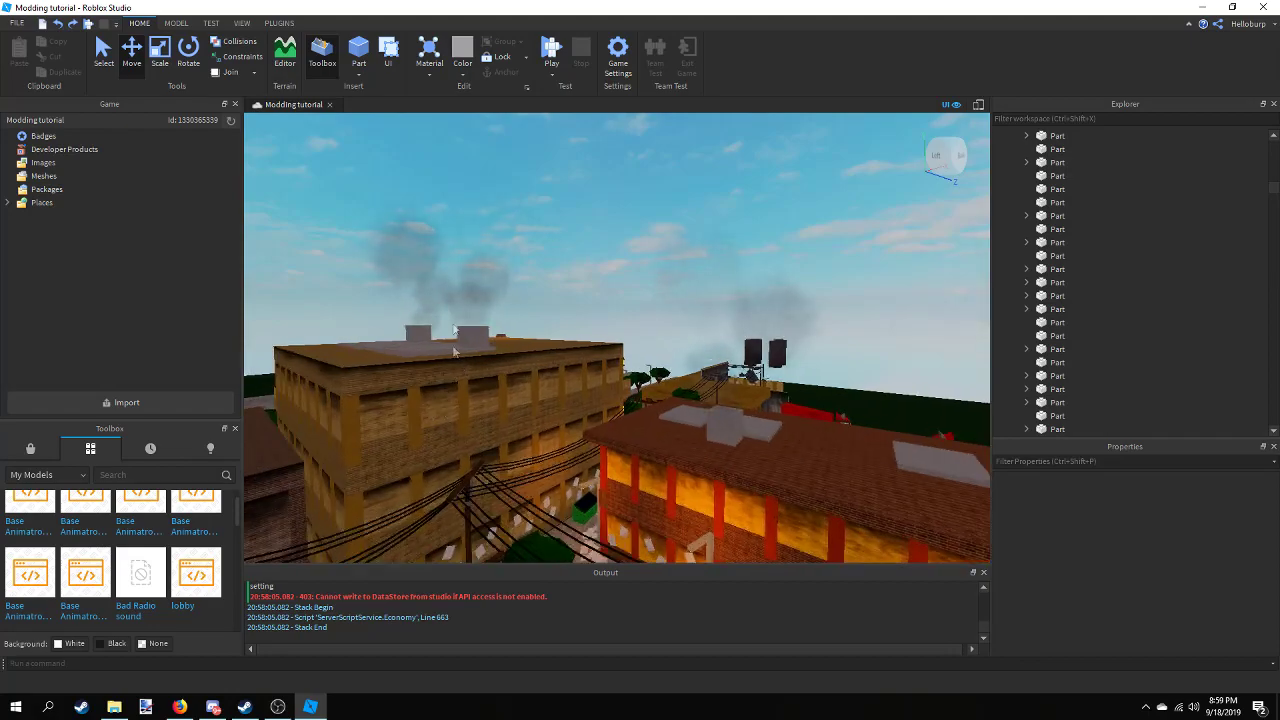
# Switch to the browser and bring up the list of own games on the Develop page
pyautogui.hotkey('alt', 'Tab')
pyautogui.click(375, 11)
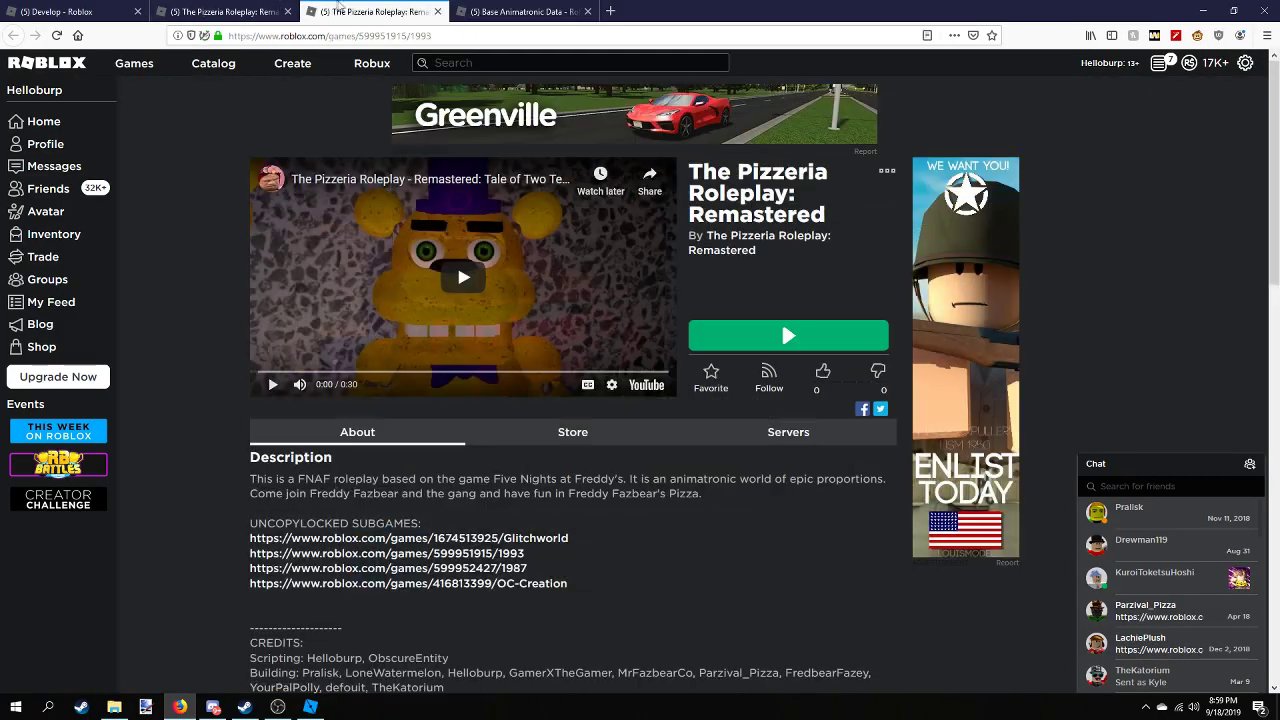
pyautogui.click(225, 11)
pyautogui.click(85, 9)
pyautogui.click(282, 73)
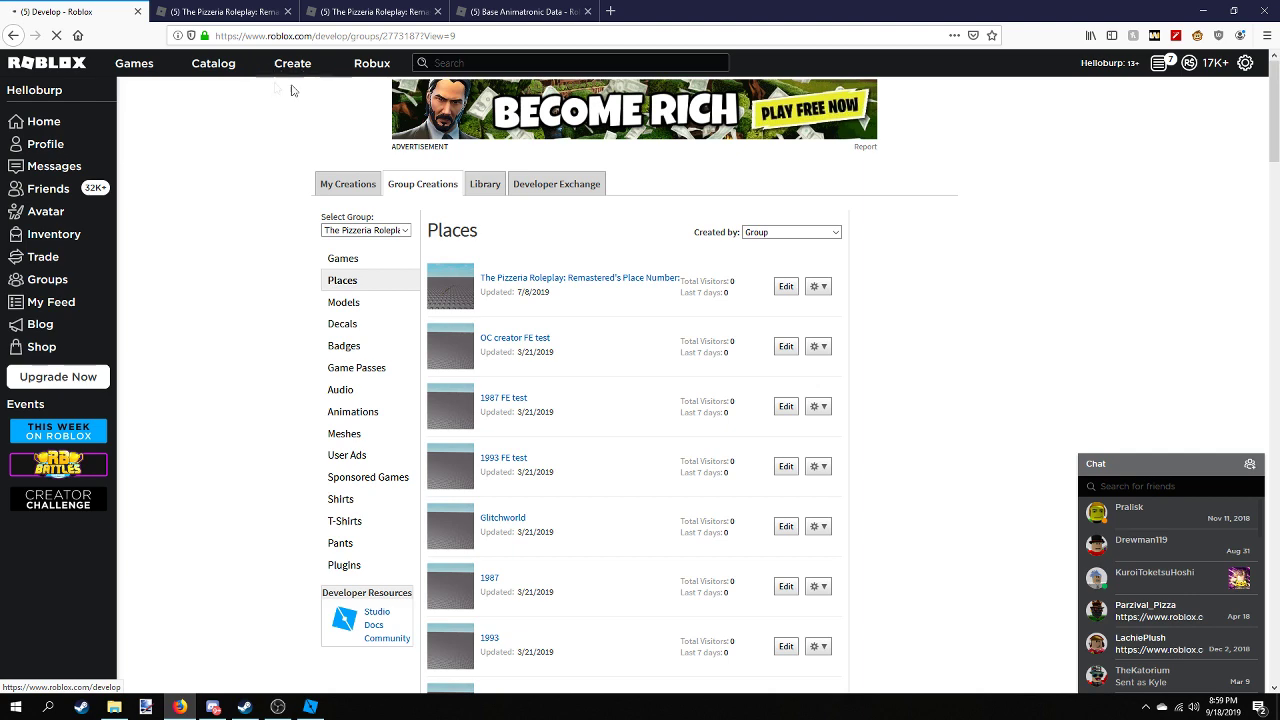
pyautogui.click(228, 11)
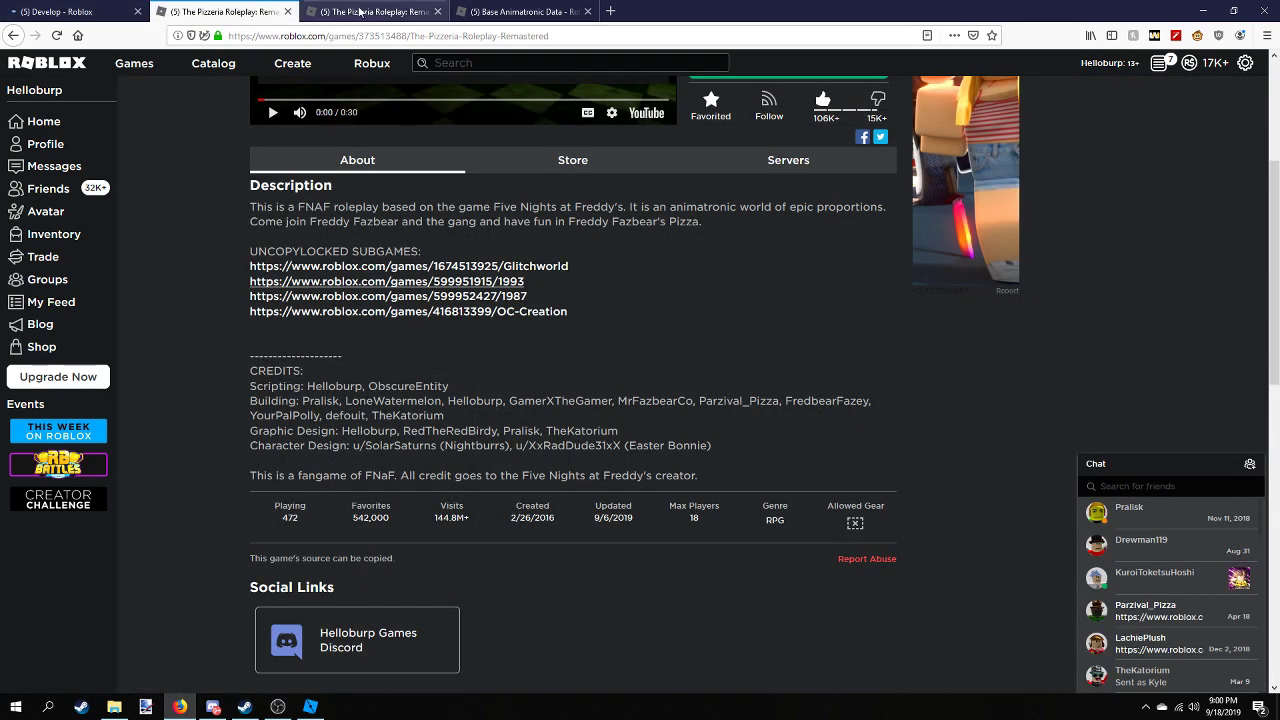
pyautogui.scroll(5, 471, 163)
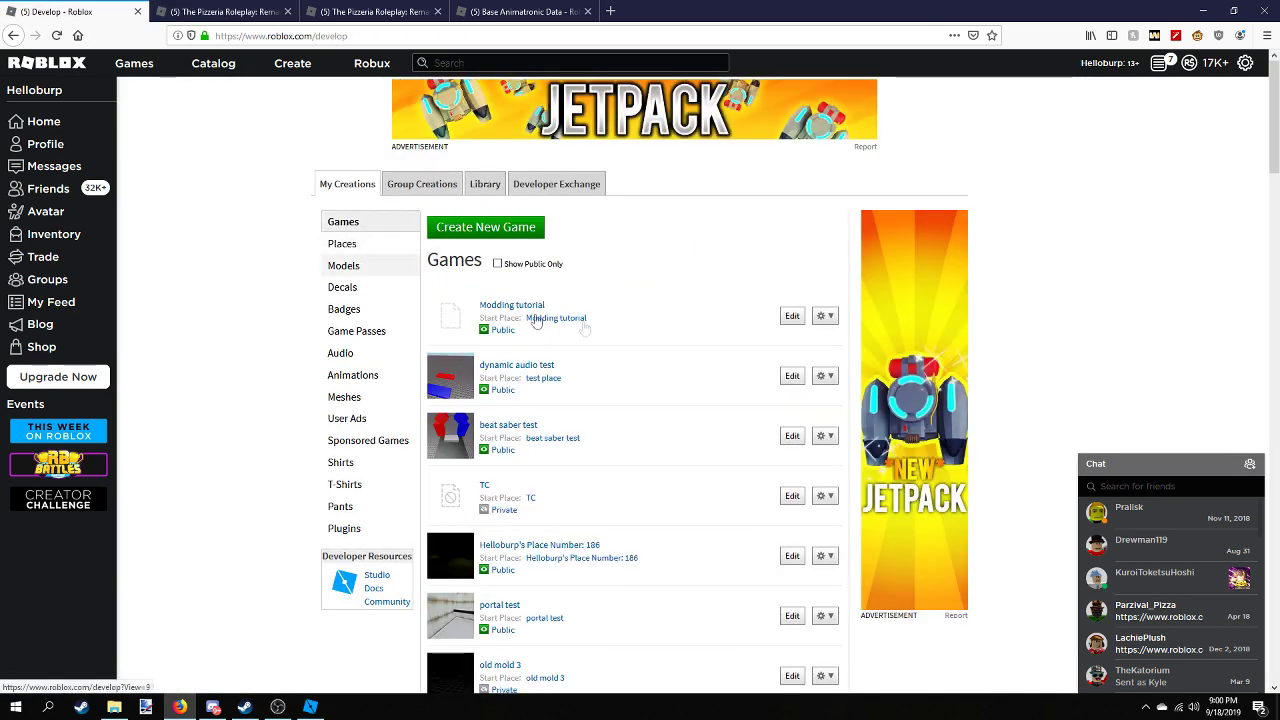
# Configure the Modding tutorial game with Studio access to API services enabled and save its basic settings
pyautogui.click(826, 318)
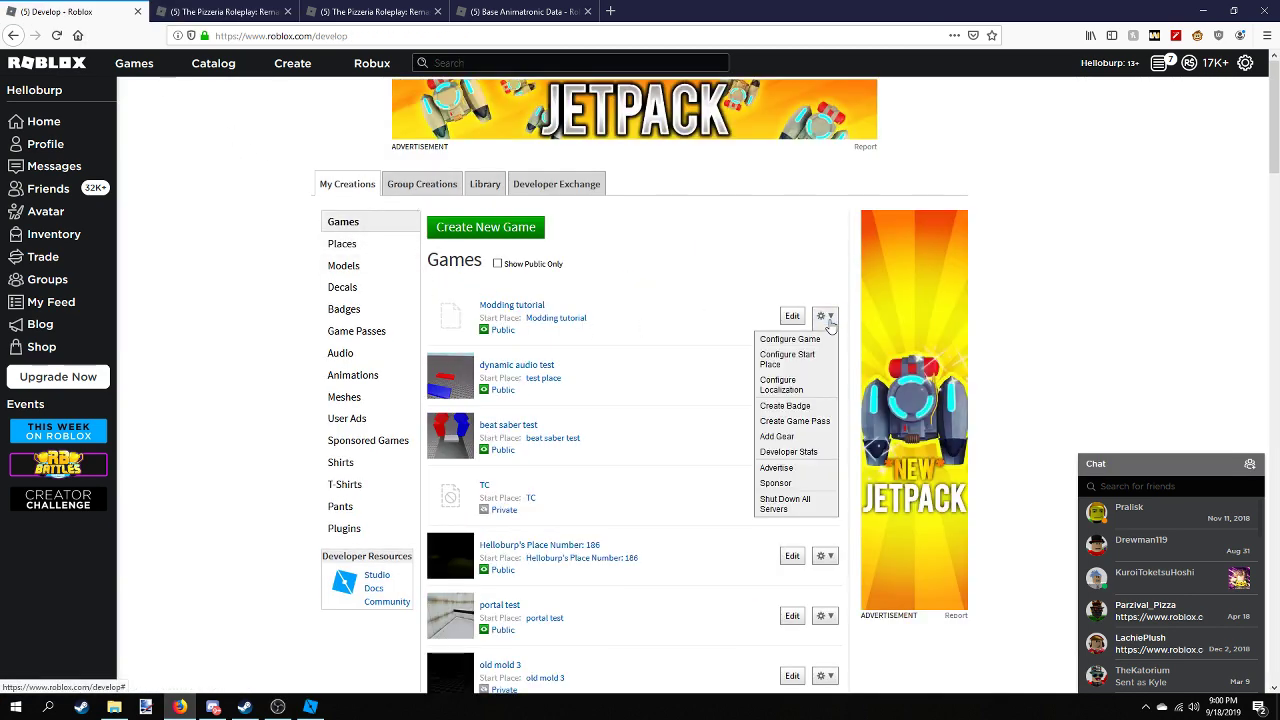
pyautogui.click(790, 339)
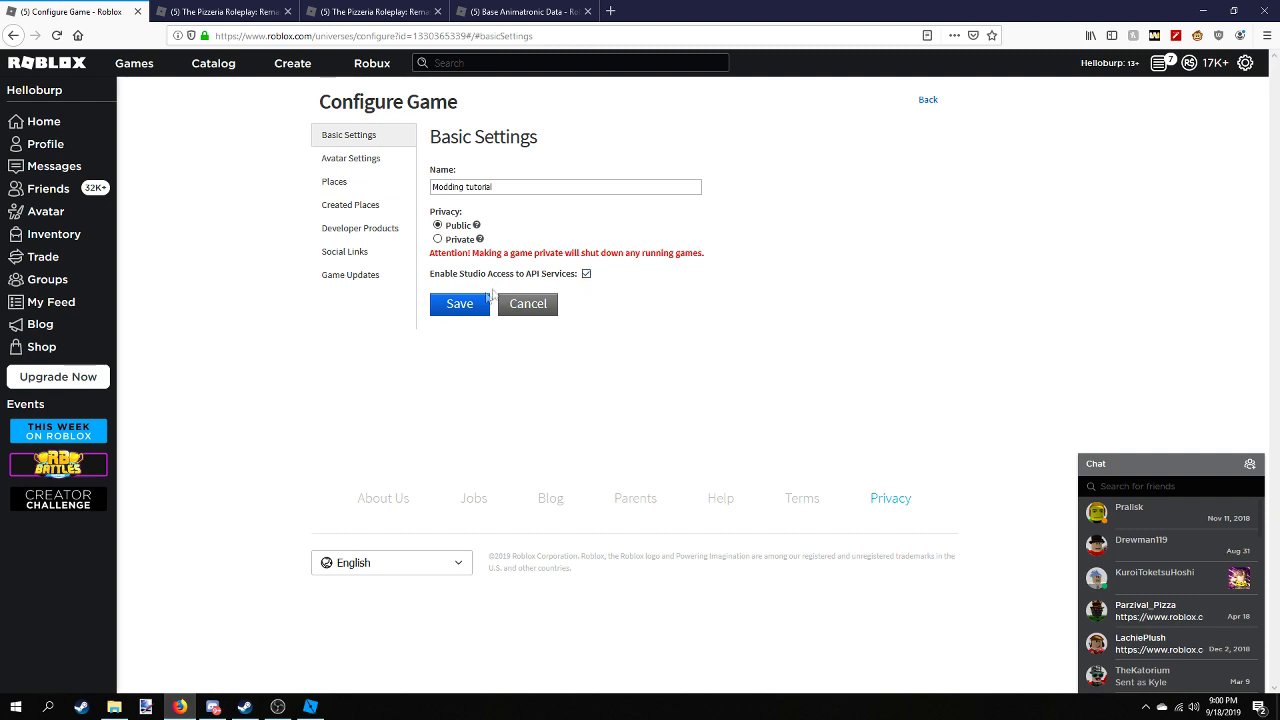
pyautogui.click(458, 305)
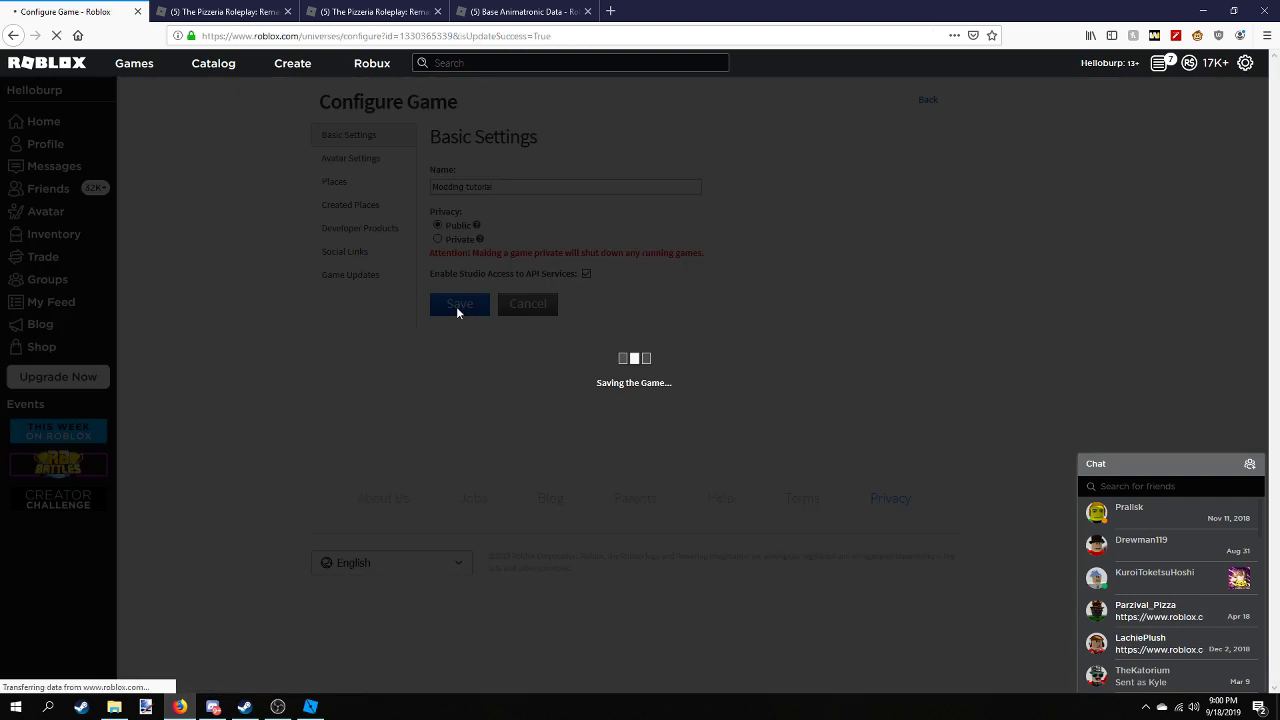
pyautogui.click(541, 340)
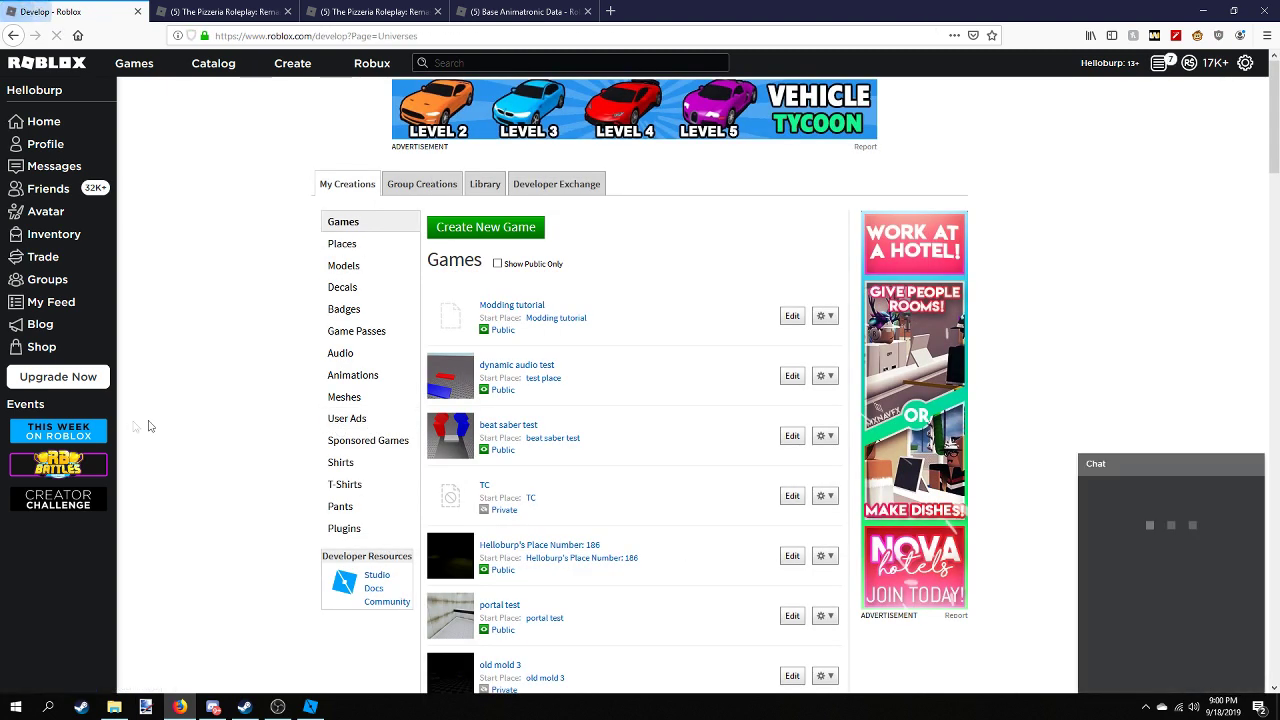
# Return to Roblox Studio and start a playtest of the Modding tutorial place
pyautogui.click(310, 707)
pyautogui.moveTo(649, 394); pyautogui.dragTo(657, 334, button='right')
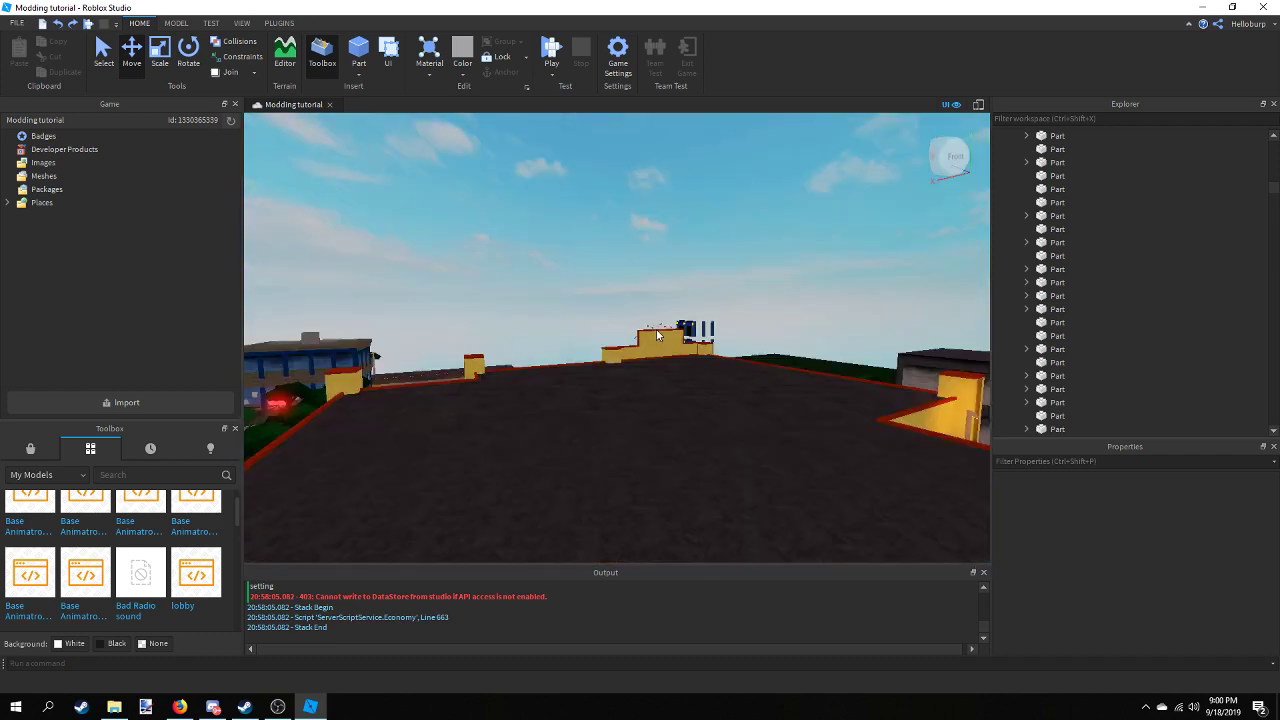
pyautogui.click(553, 47)
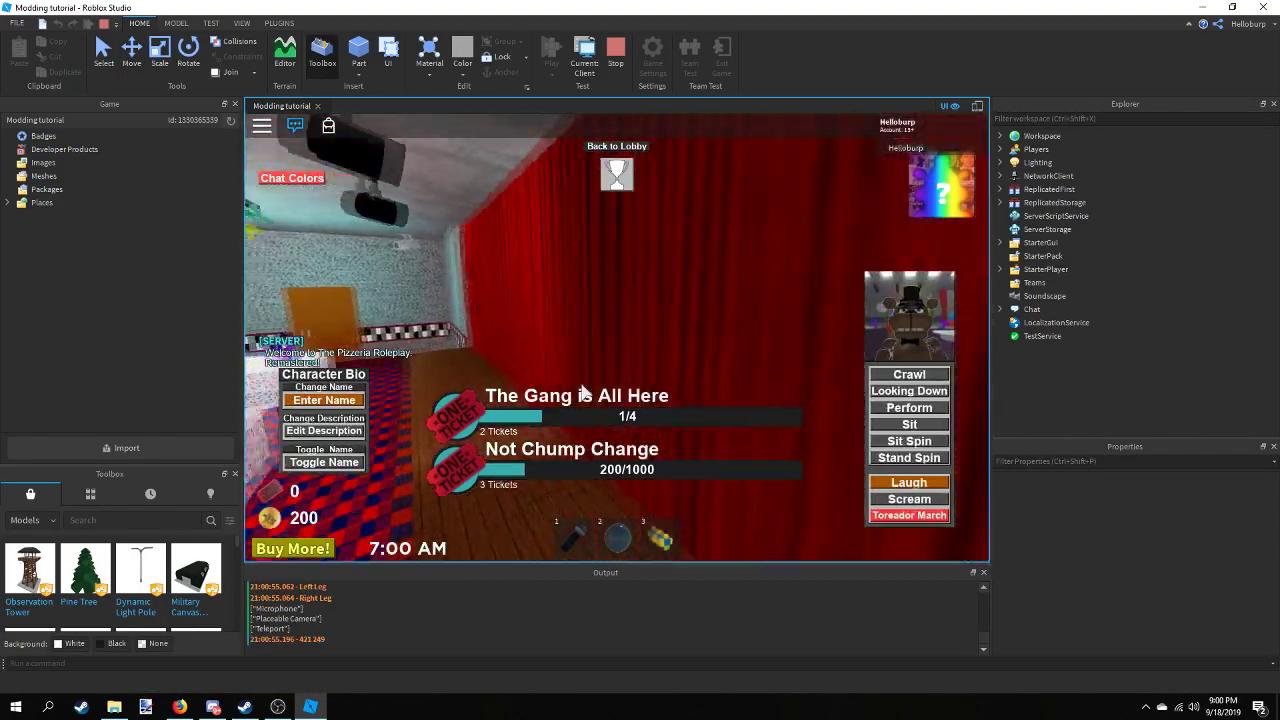
# Try the animatronic in the playtest by making it laugh, walking it around the pizzeria and sending "/e dance"
pyautogui.click(915, 484)
pyautogui.moveTo(768, 476); pyautogui.dragTo(697, 375, button='right')
pyautogui.press('w')
pyautogui.press('s')
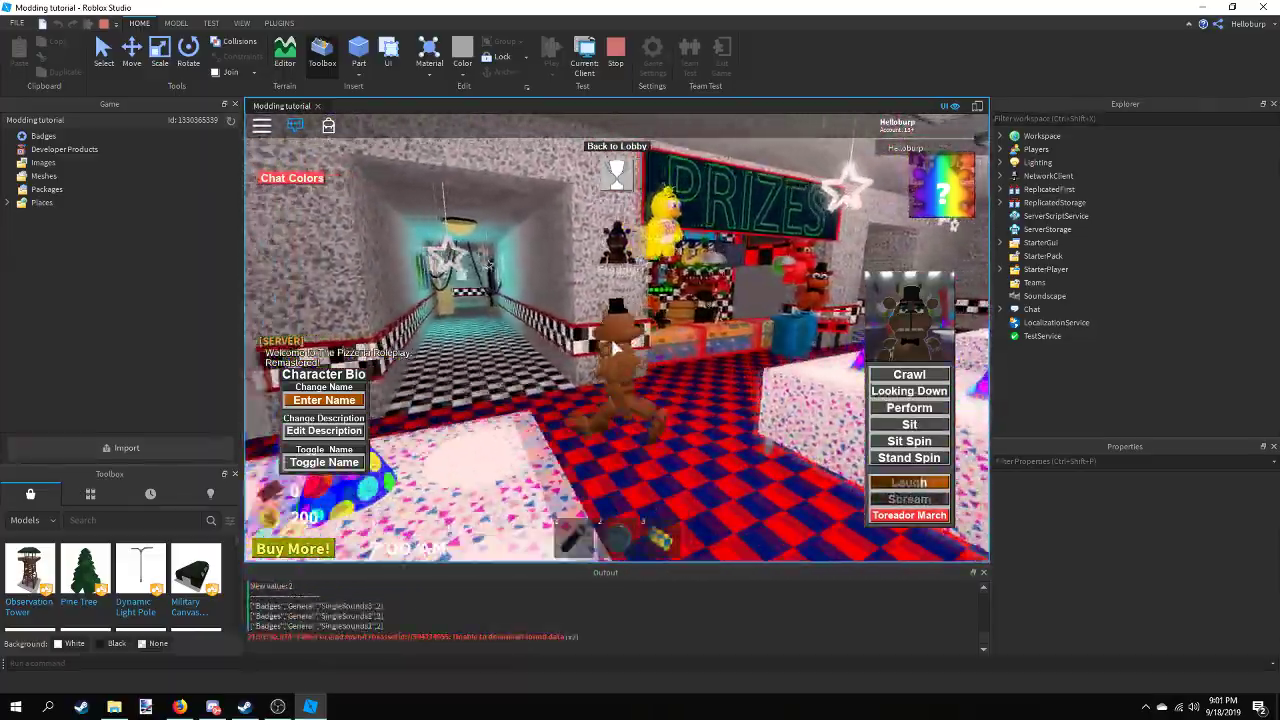
pyautogui.write('/e dance')
pyautogui.press('Return')
pyautogui.moveTo(672, 335); pyautogui.dragTo(672, 335, button='right')
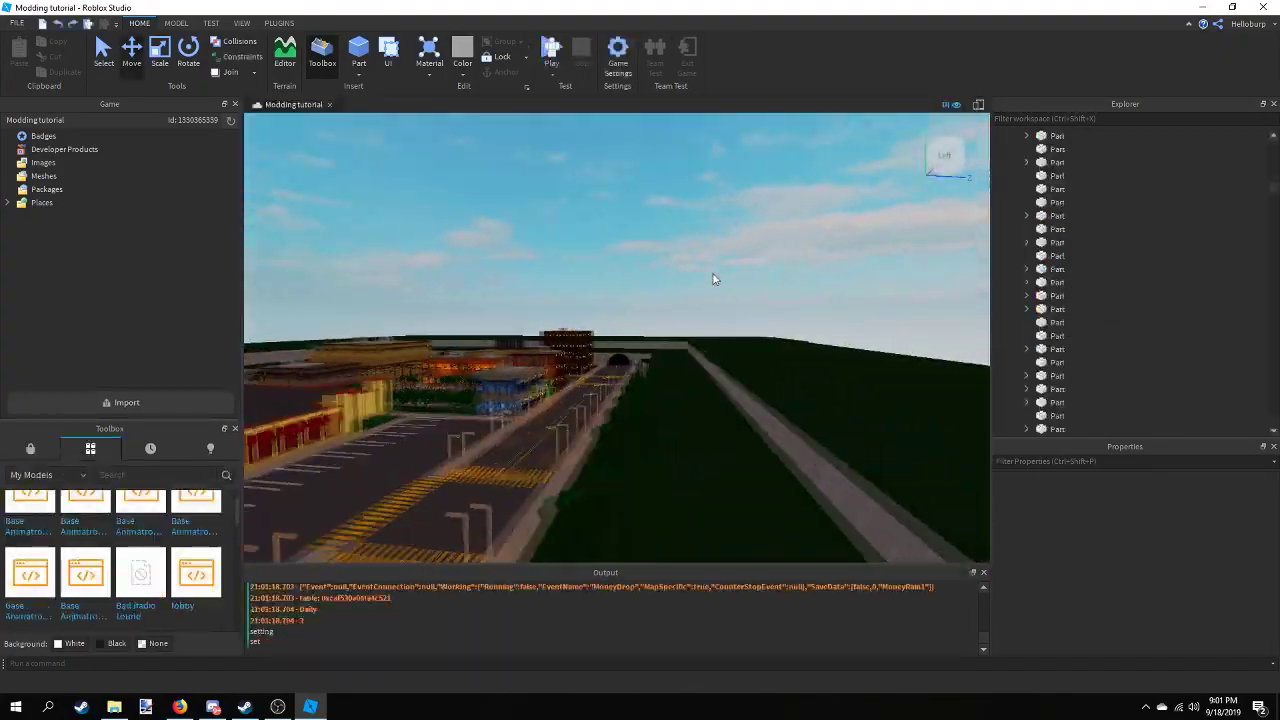
pyautogui.press('w')
pyautogui.moveTo(714, 279); pyautogui.dragTo(715, 271, button='right')
pyautogui.press('w')
pyautogui.press('w')
pyautogui.press('w')
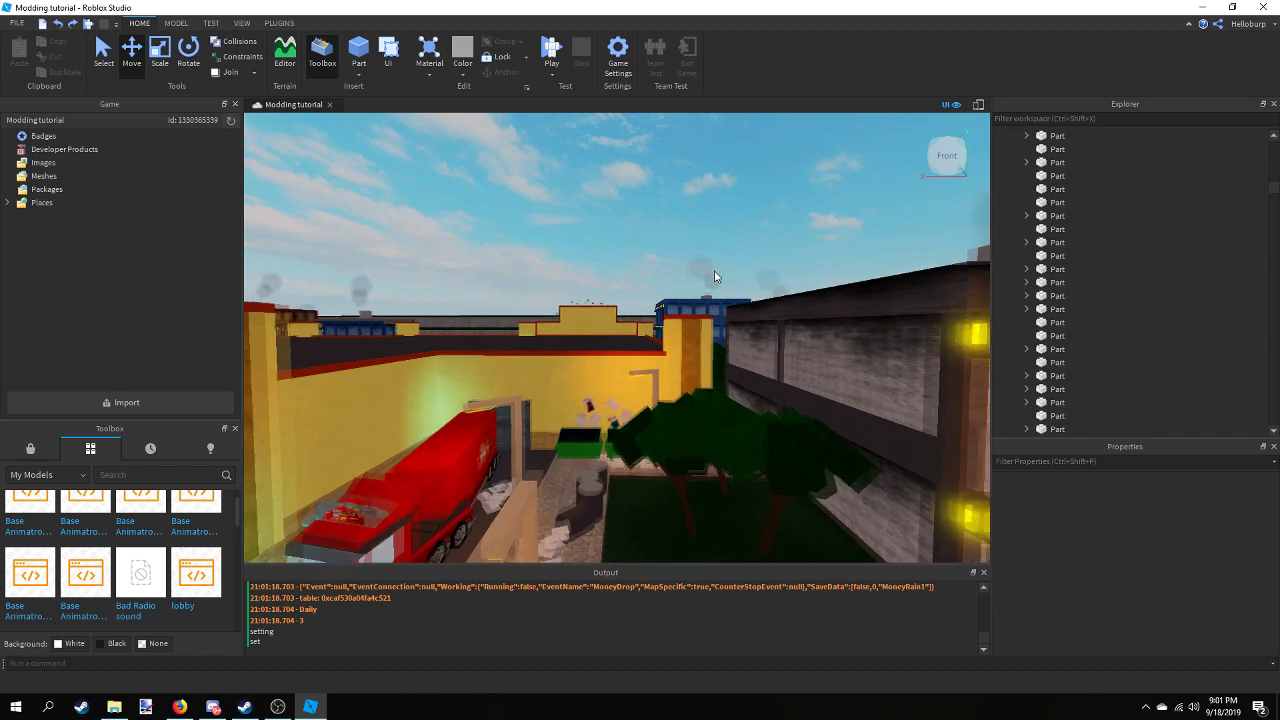